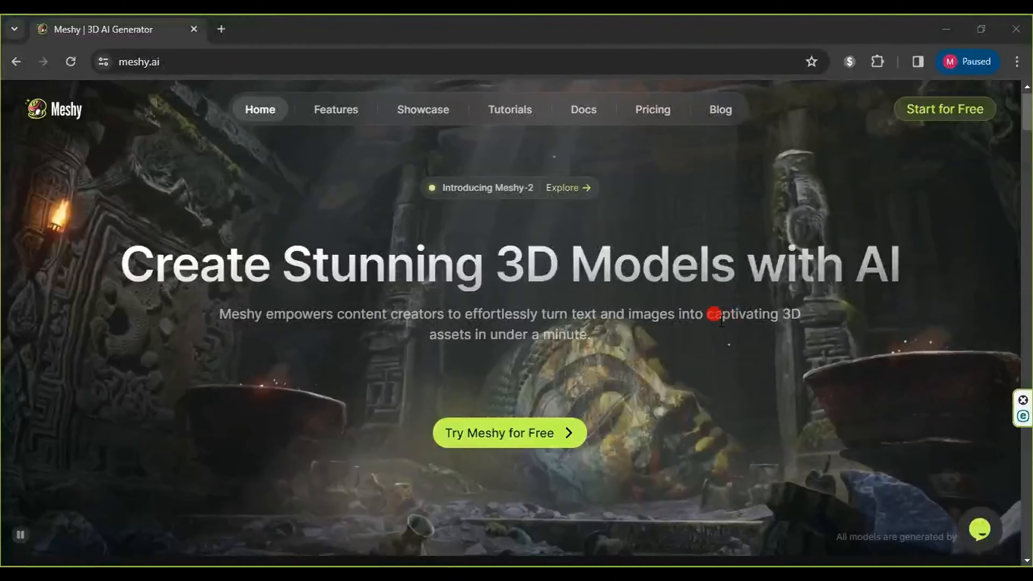
# - Examine the Meshy home page's descriptions of the Text to 3D, Image to 3D and AI Texturing tools
pyautogui.scroll(-5, 696, 301)
pyautogui.scroll(-8, 695, 301)
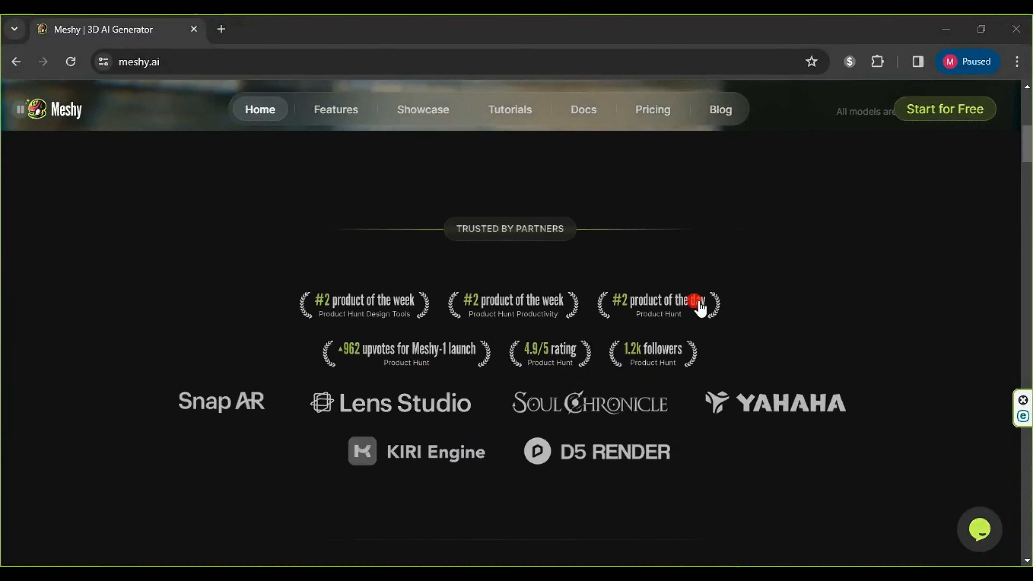
pyautogui.scroll(-10, 696, 305)
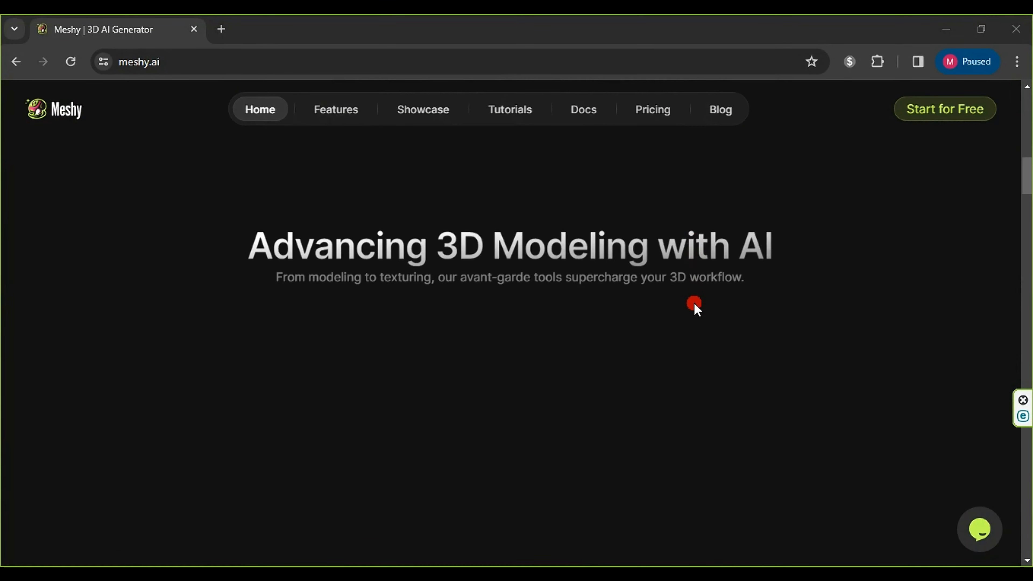
pyautogui.scroll(7, 695, 305)
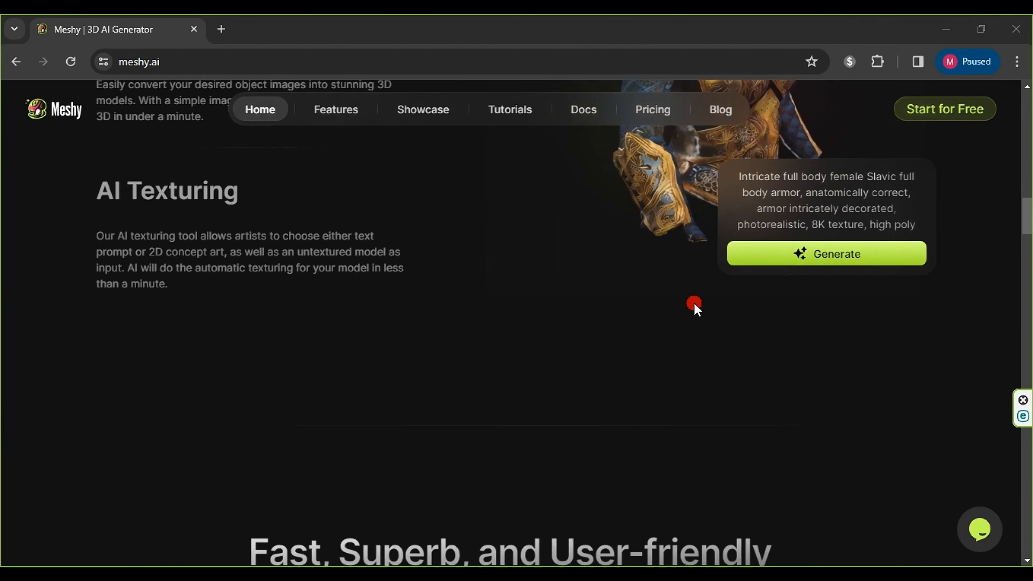
pyautogui.scroll(2, 695, 306)
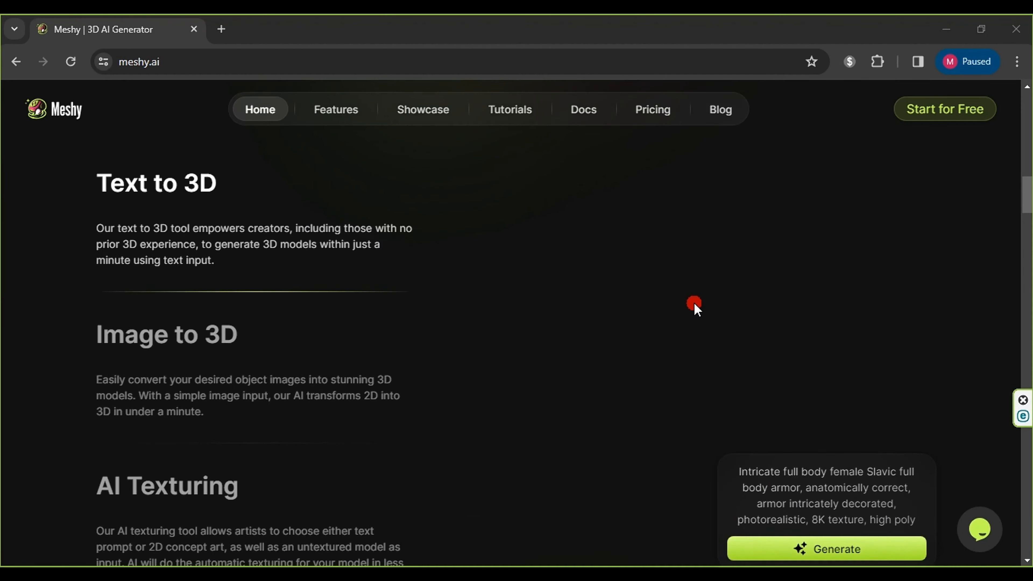
pyautogui.scroll(-1, 695, 305)
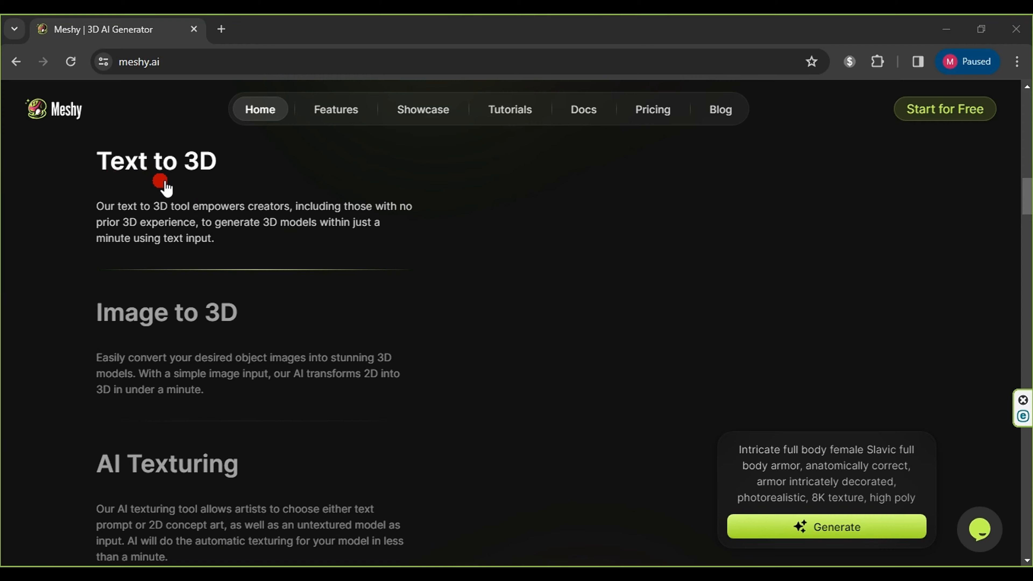
pyautogui.click(179, 324)
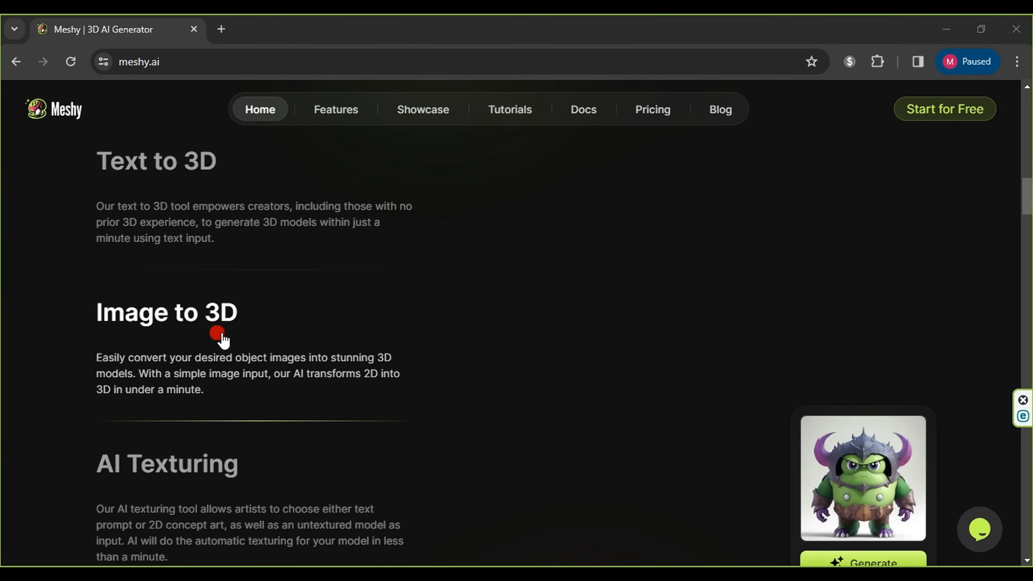
pyautogui.moveTo(233, 337); pyautogui.dragTo(245, 434)
pyautogui.moveTo(373, 406); pyautogui.dragTo(65, 422)
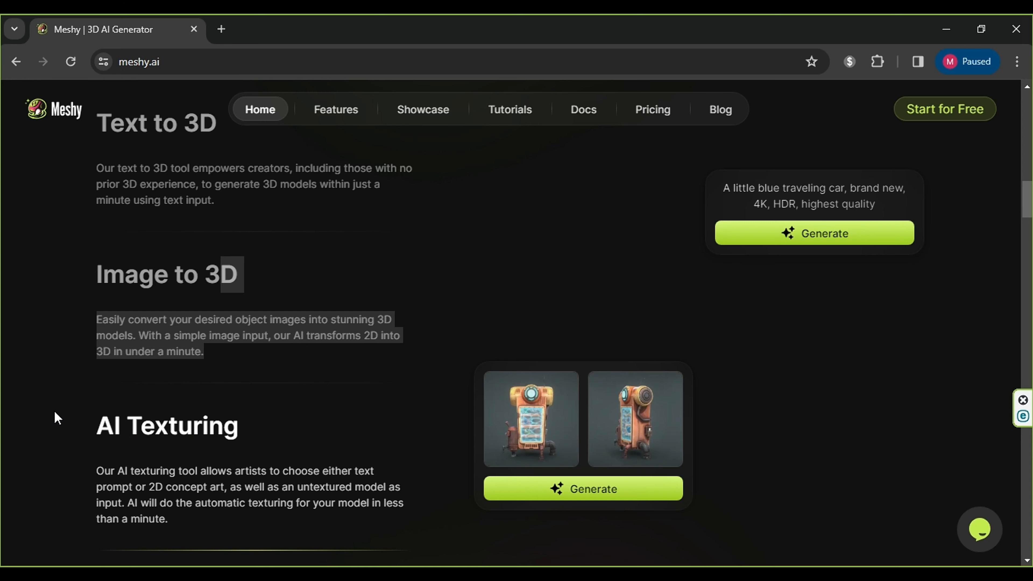
pyautogui.click(187, 351)
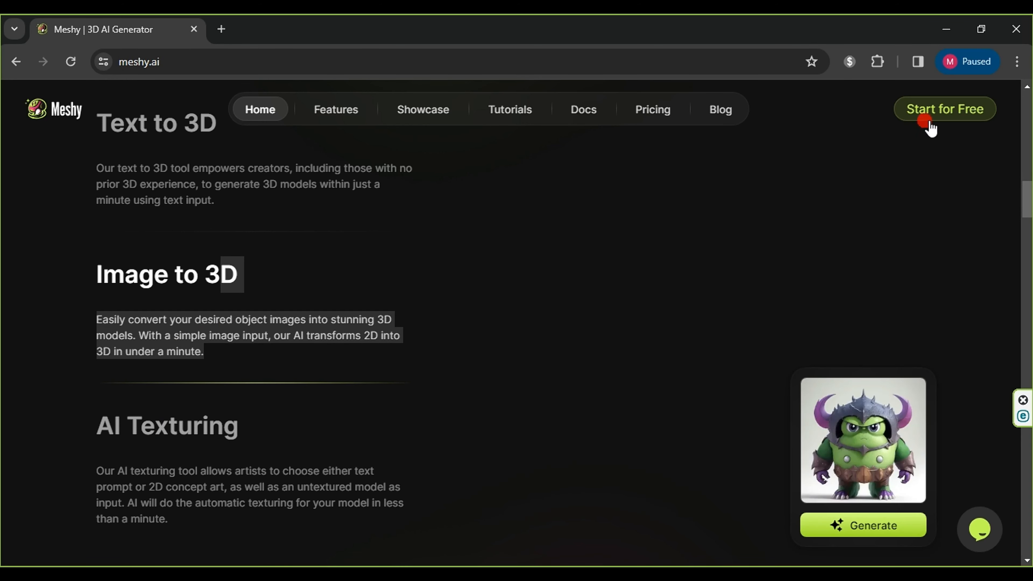
# - Start Meshy for free and answer the welcome survey with the role 3D Artist and the industry Gaming
pyautogui.click(954, 110)
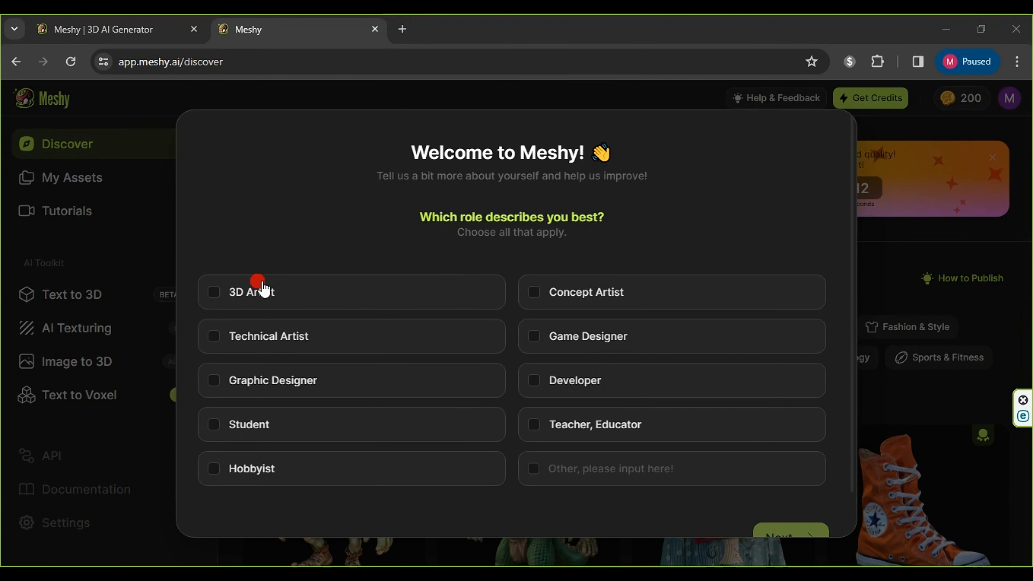
pyautogui.click(417, 288)
pyautogui.scroll(-1, 738, 489)
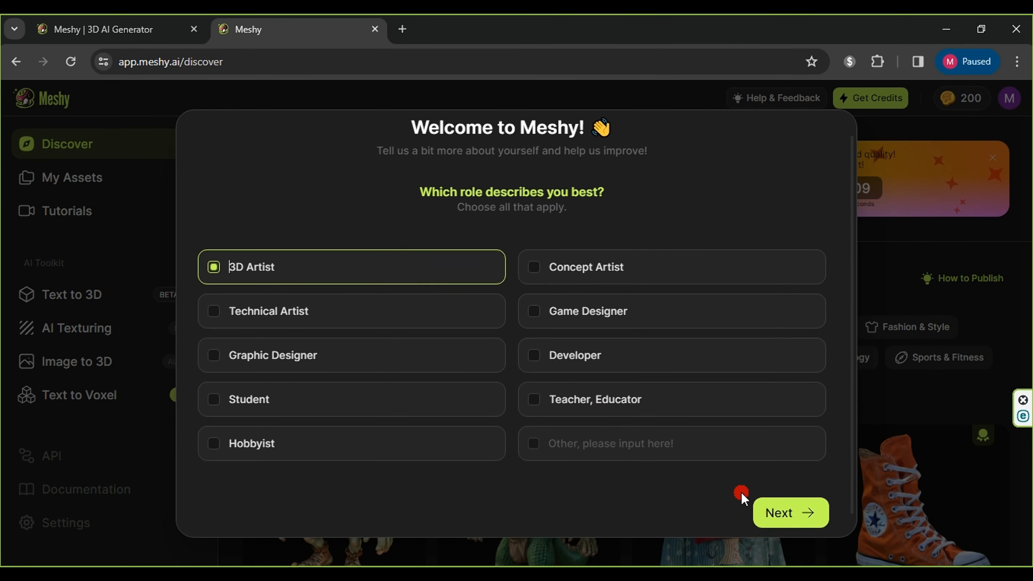
pyautogui.click(783, 521)
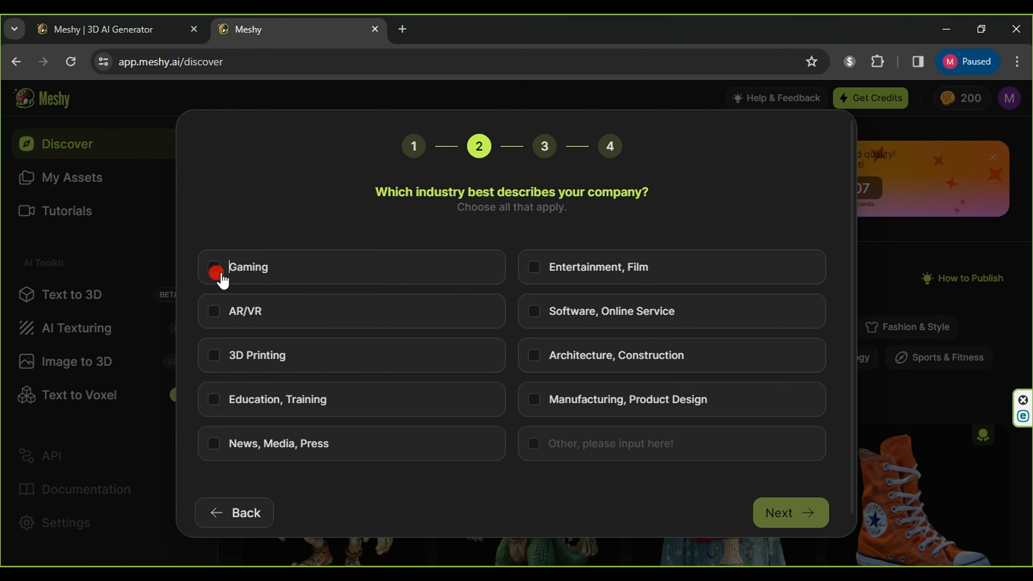
pyautogui.click(216, 273)
pyautogui.click(785, 510)
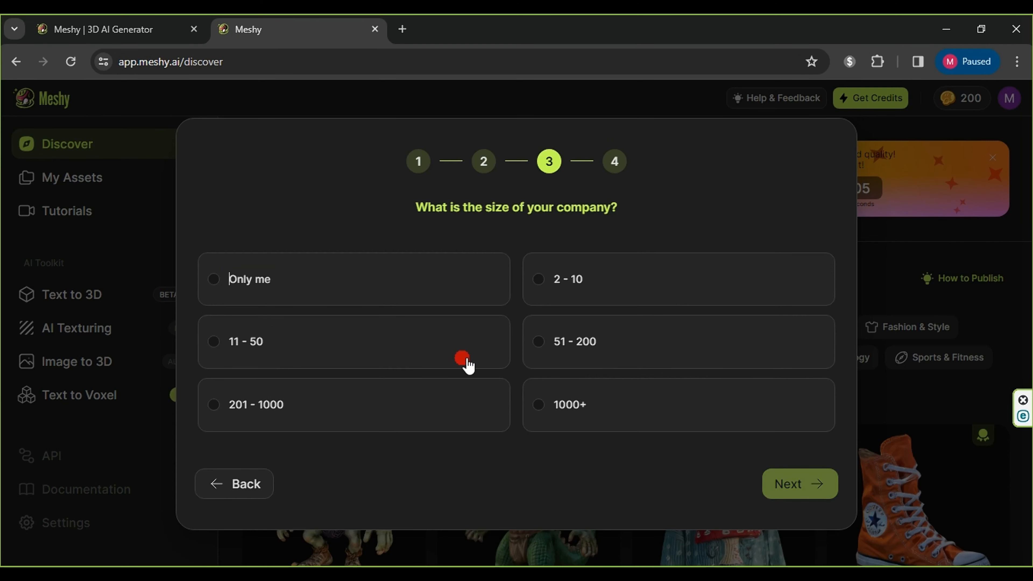
# - Finish the survey with company size Only me and YouTube as the source, submit it and close the thank-you message
pyautogui.click(215, 296)
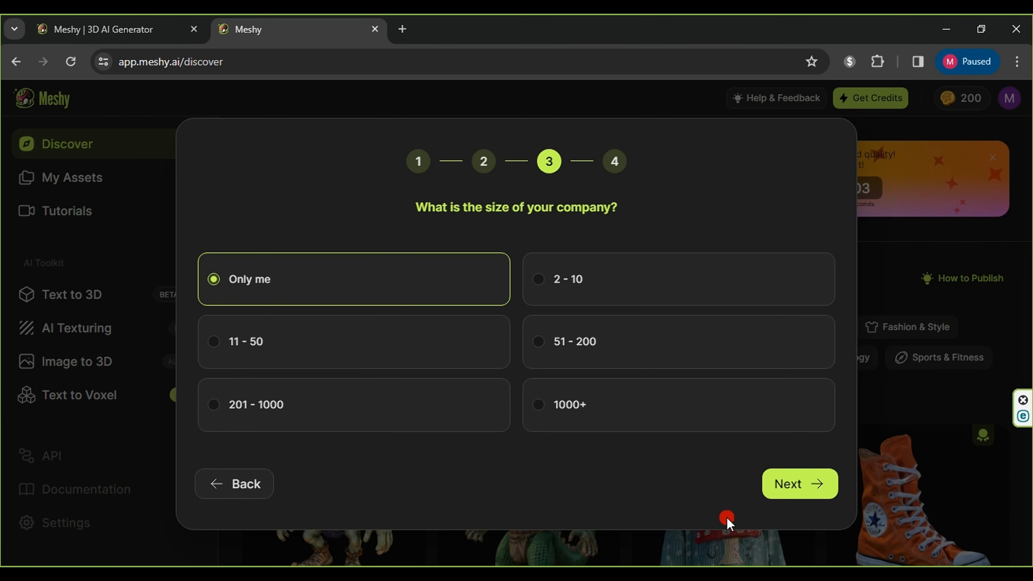
pyautogui.click(791, 487)
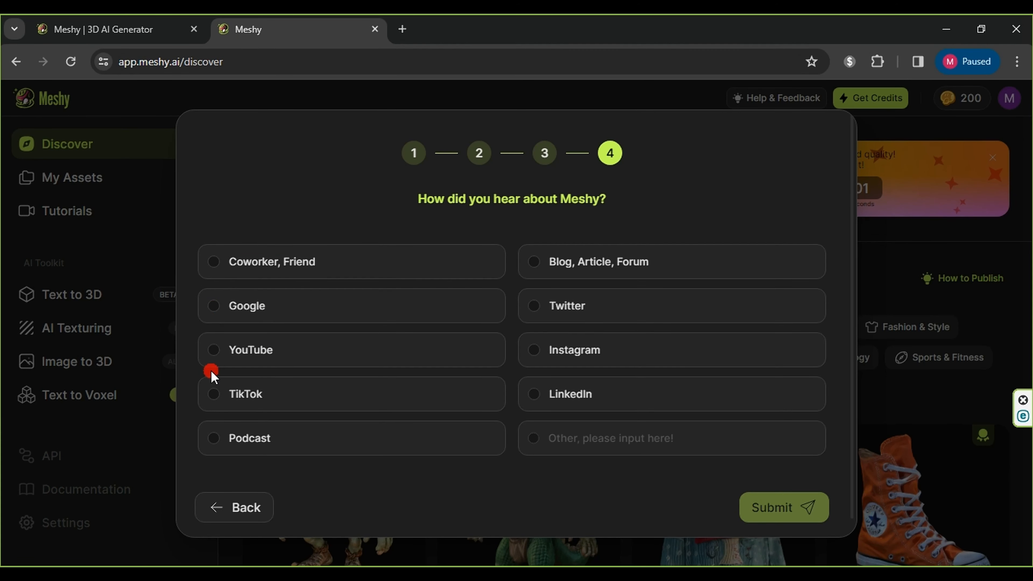
pyautogui.click(215, 350)
pyautogui.click(788, 506)
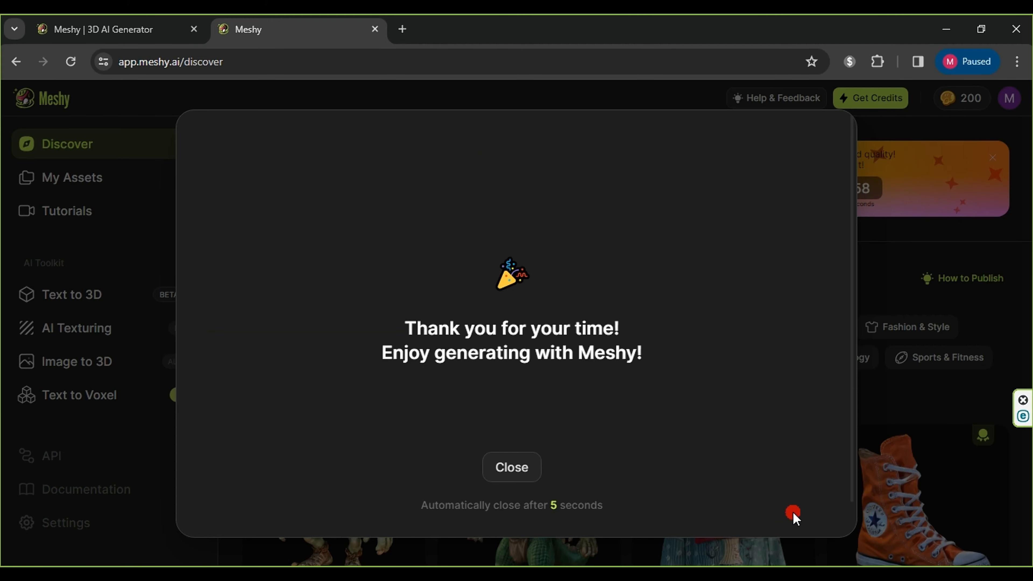
pyautogui.click(524, 474)
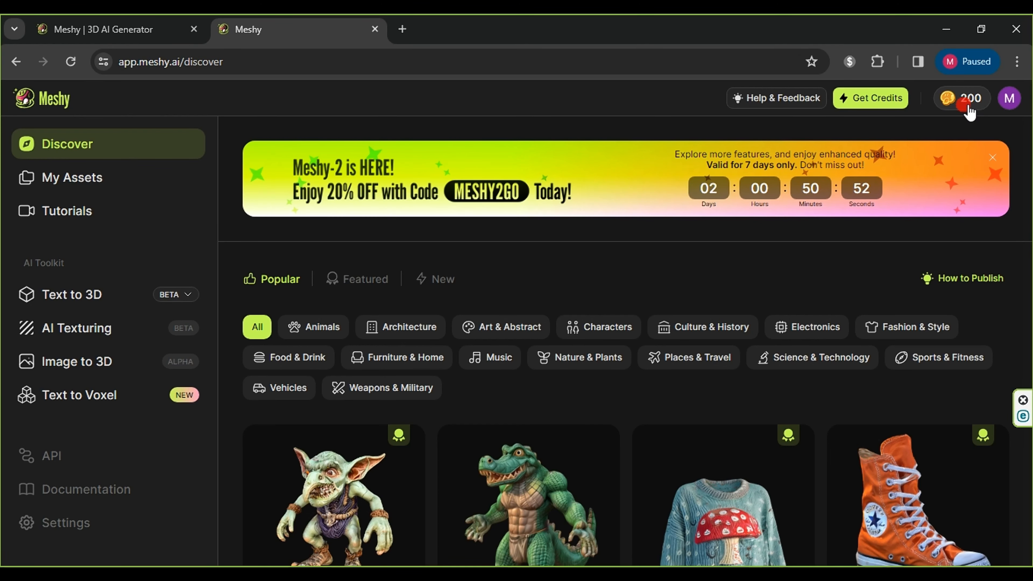
# - Check the credit balance and compare the Free, Pro and Max subscription plans under monthly and yearly billing
pyautogui.click(962, 105)
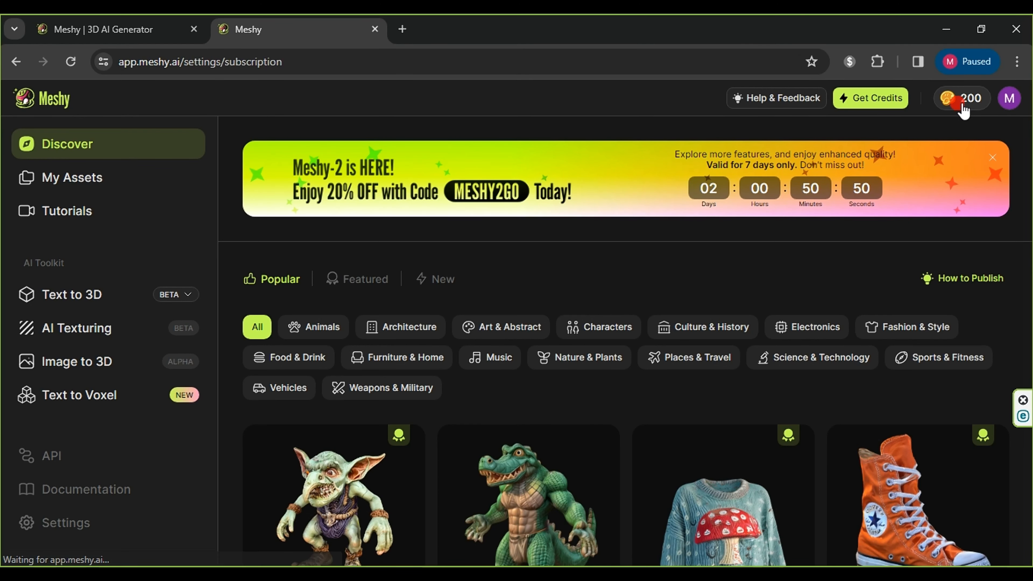
pyautogui.scroll(-5, 661, 289)
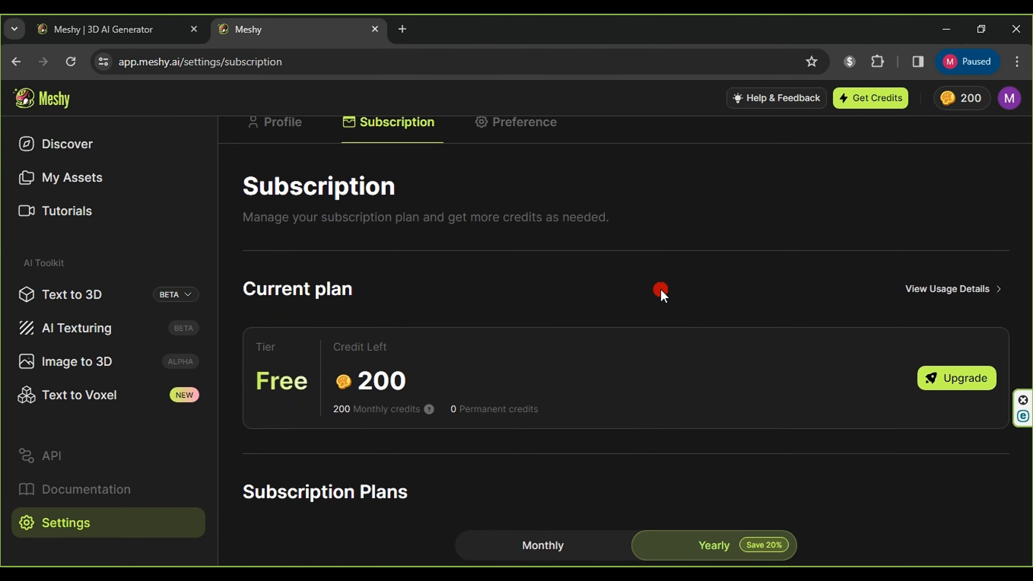
pyautogui.scroll(-4, 660, 289)
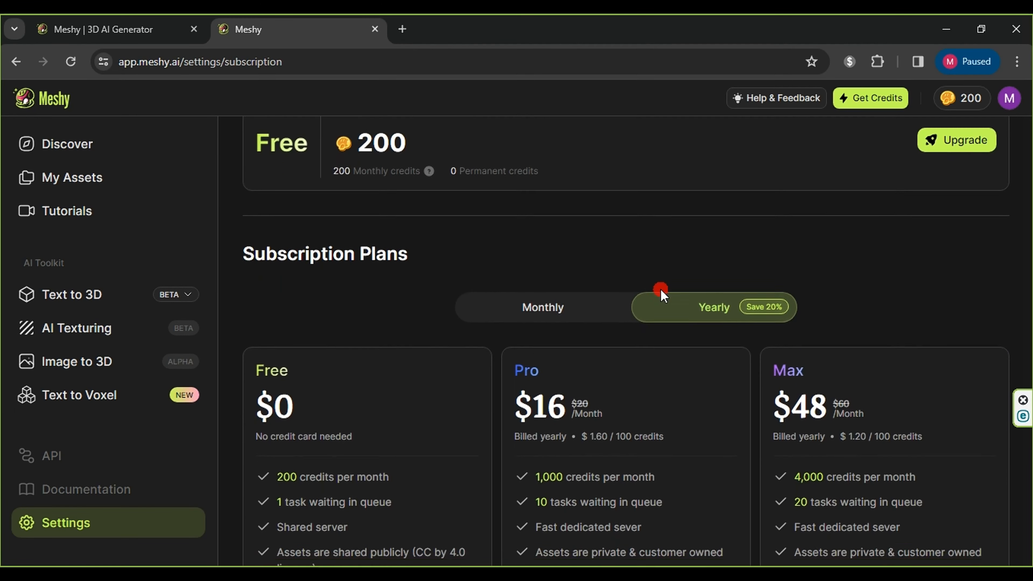
pyautogui.click(525, 199)
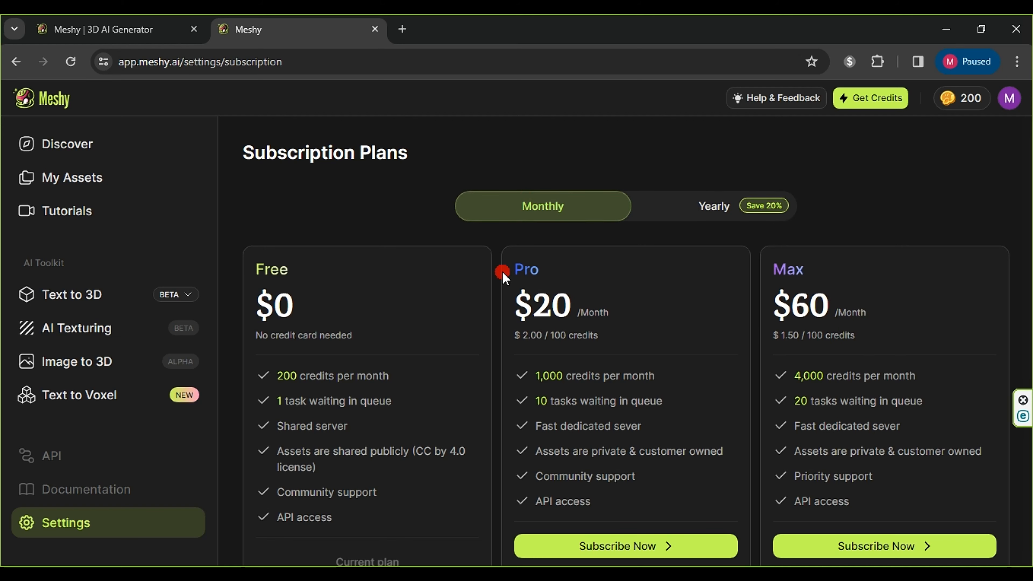
pyautogui.scroll(-1, 505, 269)
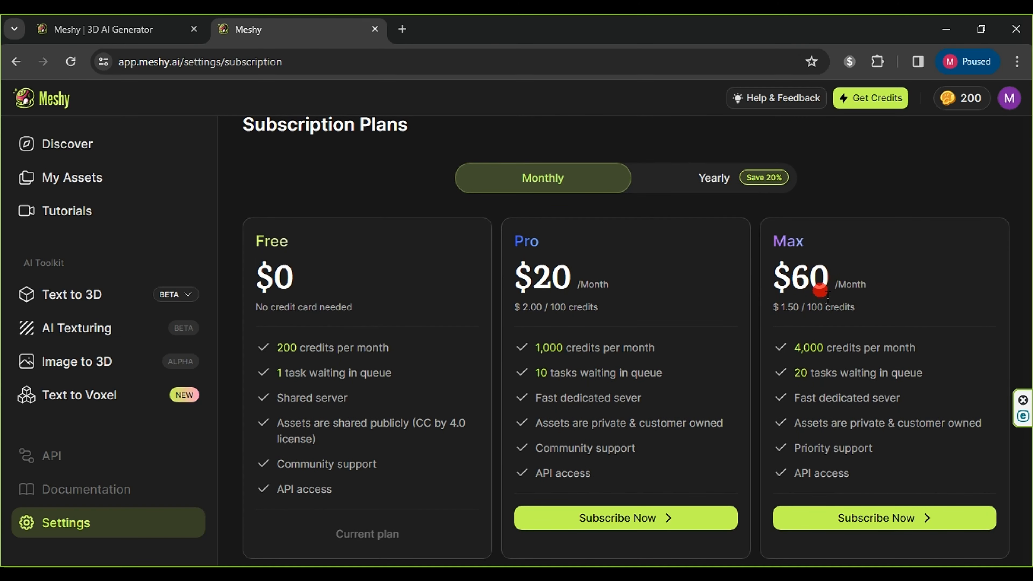
pyautogui.click(718, 184)
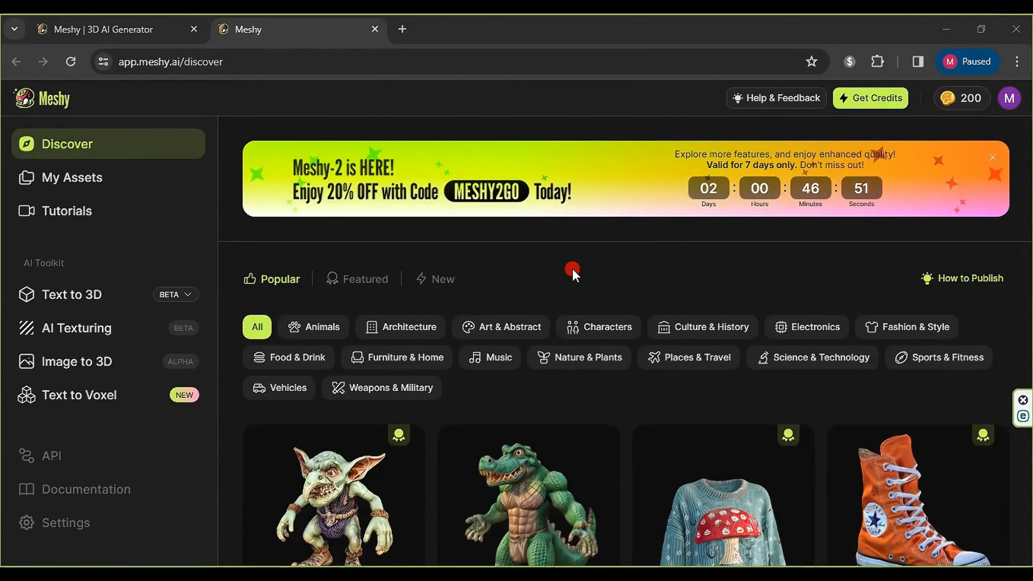
# - Dismiss the promotional banner and browse the popular community models on the Discover page
pyautogui.click(1001, 161)
pyautogui.scroll(-2, 650, 325)
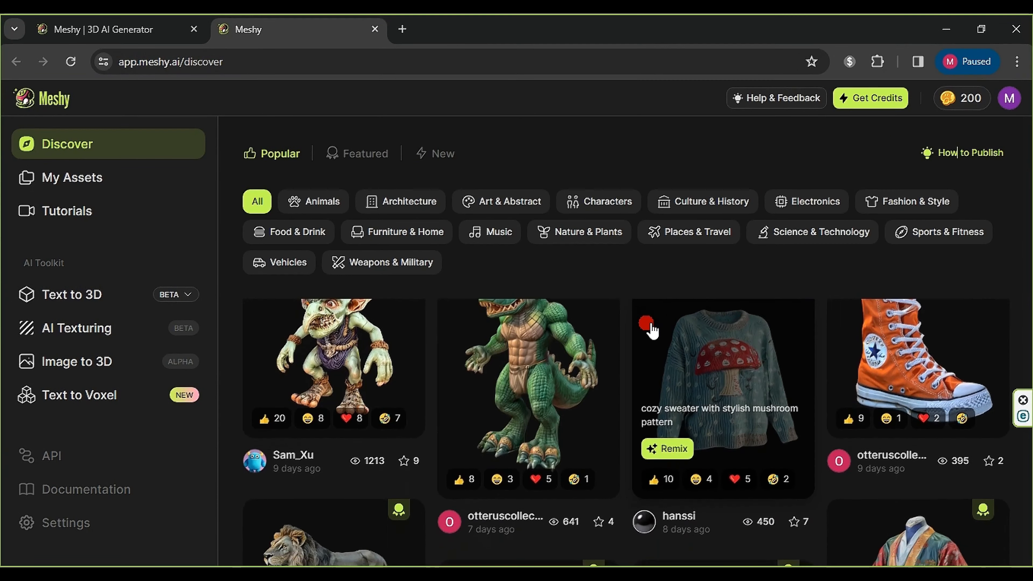
pyautogui.scroll(1, 649, 325)
pyautogui.scroll(-4, 879, 344)
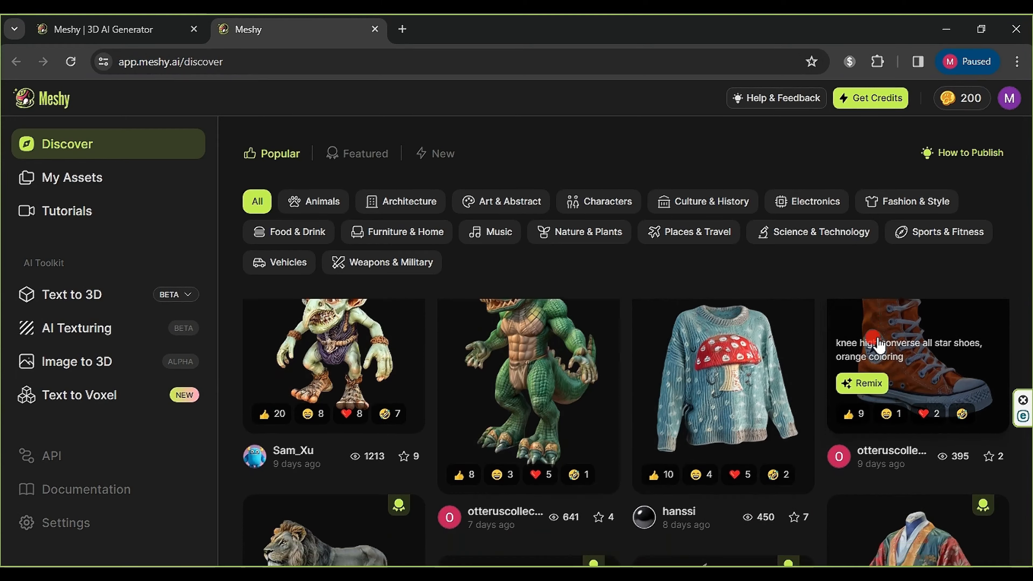
pyautogui.scroll(-7, 879, 344)
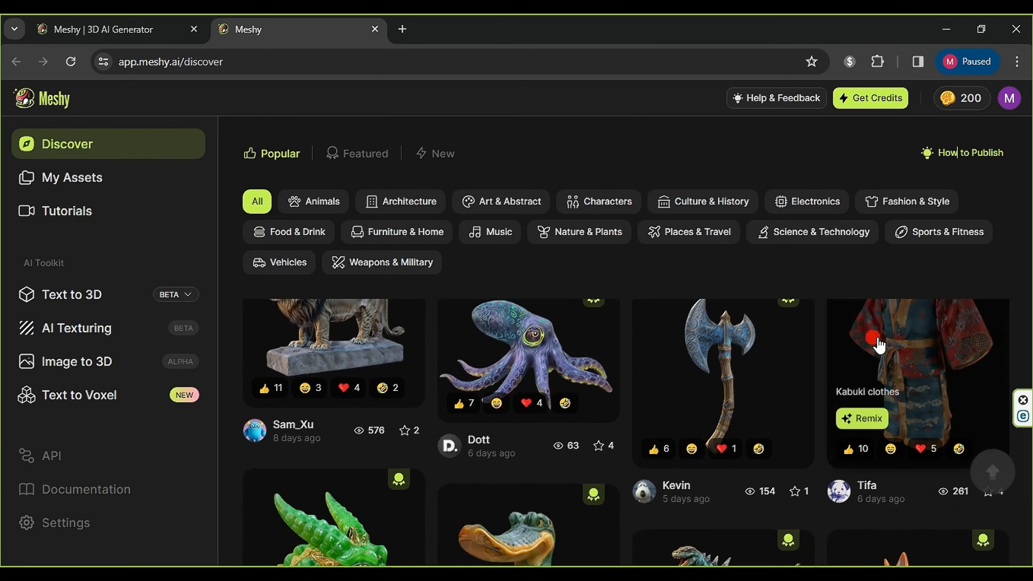
pyautogui.scroll(-6, 879, 344)
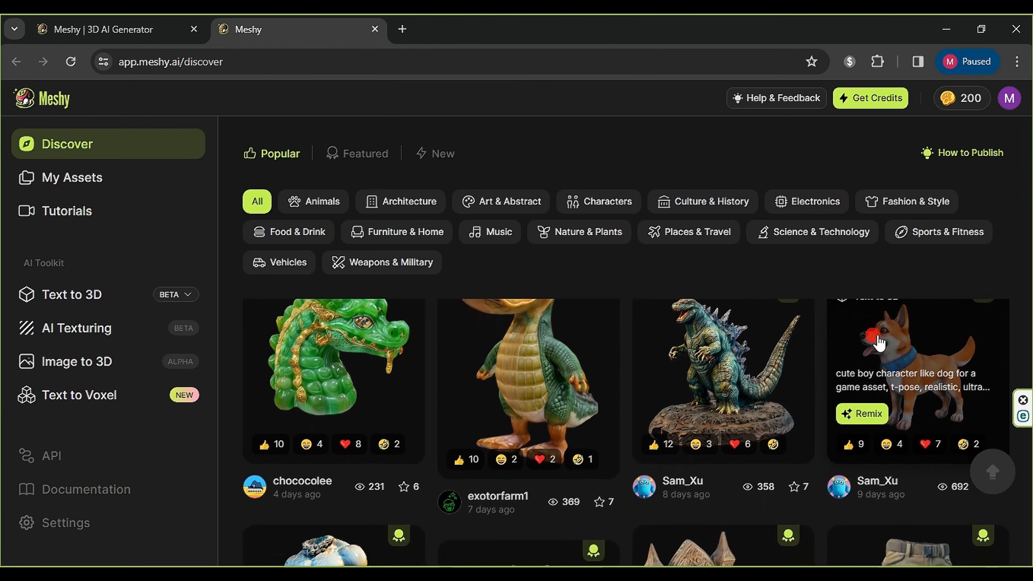
pyautogui.scroll(-9, 878, 344)
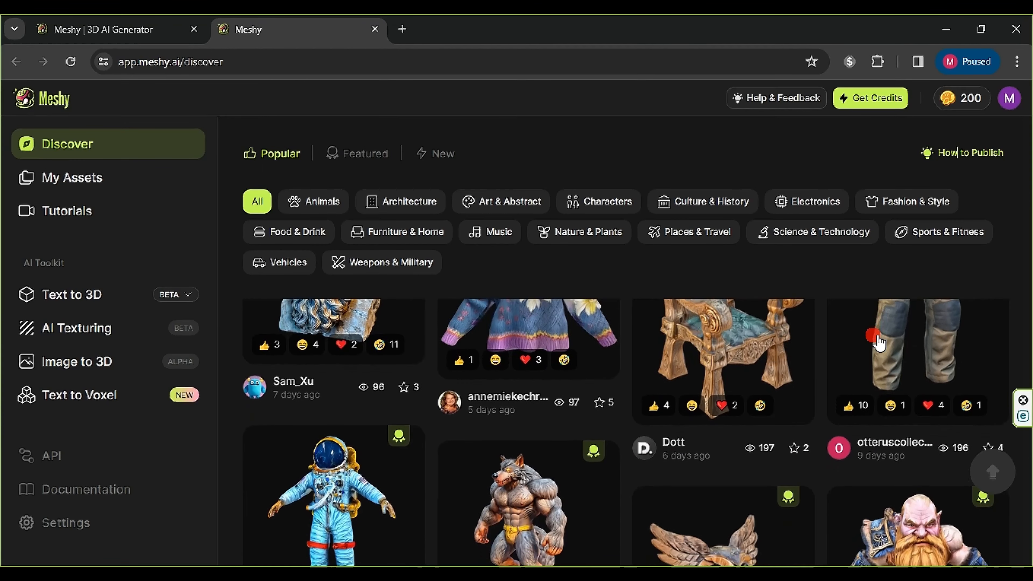
pyautogui.scroll(-3, 879, 344)
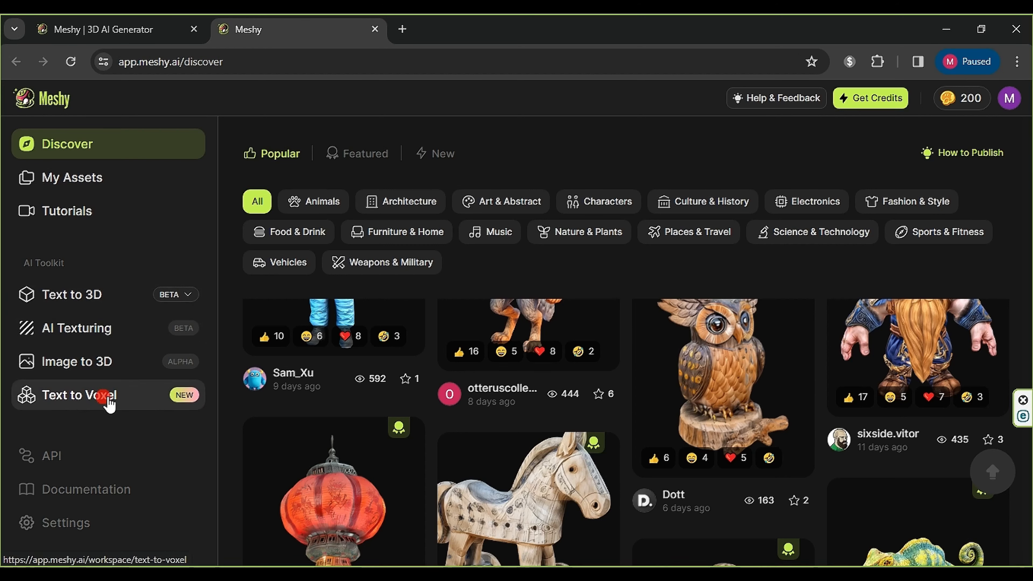
# - Enter the Text to 3D prompt "muscular CAT , grey and brown fur, mohawk, big fluffy tail, detailed fur, glowing eyes, nipples, male, detailed CAT feet, muscular legs, furry anthro style, semi realistic style"
pyautogui.click(79, 302)
pyautogui.click(80, 302)
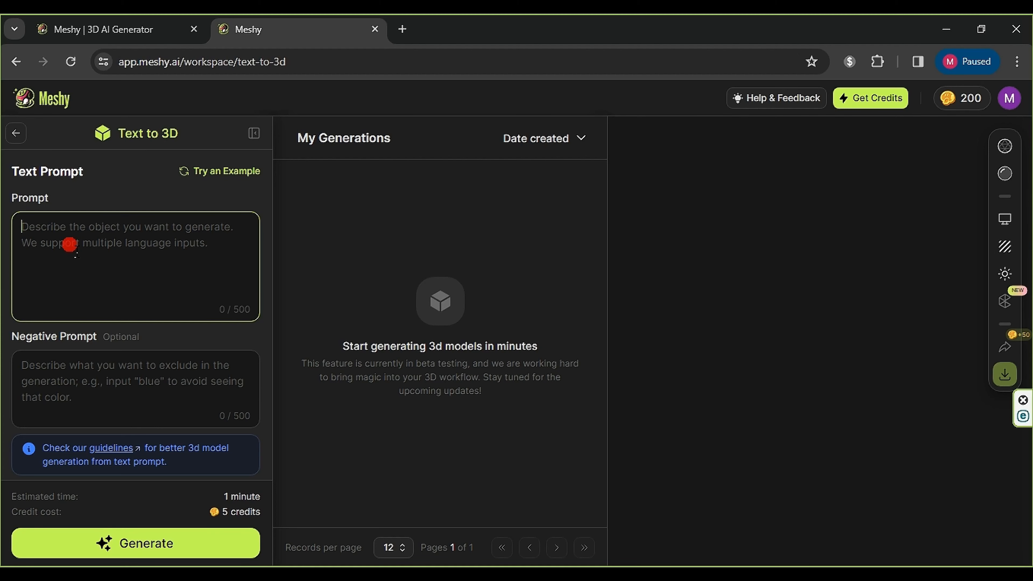
pyautogui.write('muscular CAT , grey and brown fur, mohawk, big fluffy tail, detailed fur, glowing eyes, nipples, male, detailed CAT feet, muscular legs, furry anthro style, semi realistic style')
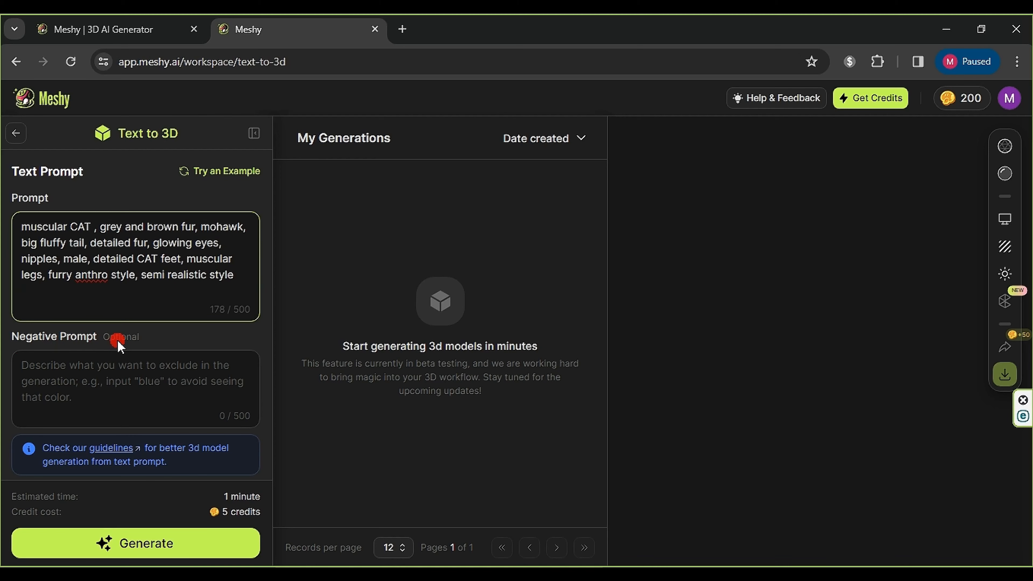
# - Enter "bad anatomy, worst quality, messy hands and feet" as the negative prompt
pyautogui.click(90, 390)
pyautogui.write('bad anatomy, worst quality, messy hands and feet')
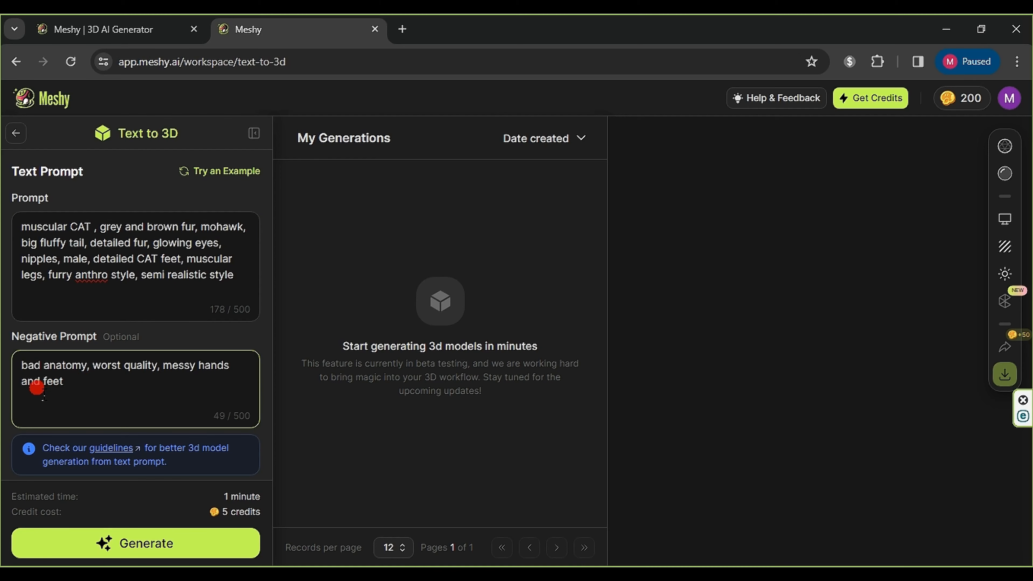
# - Choose the Realistic art style and generate the preview models of the cat
pyautogui.scroll(-2, 108, 413)
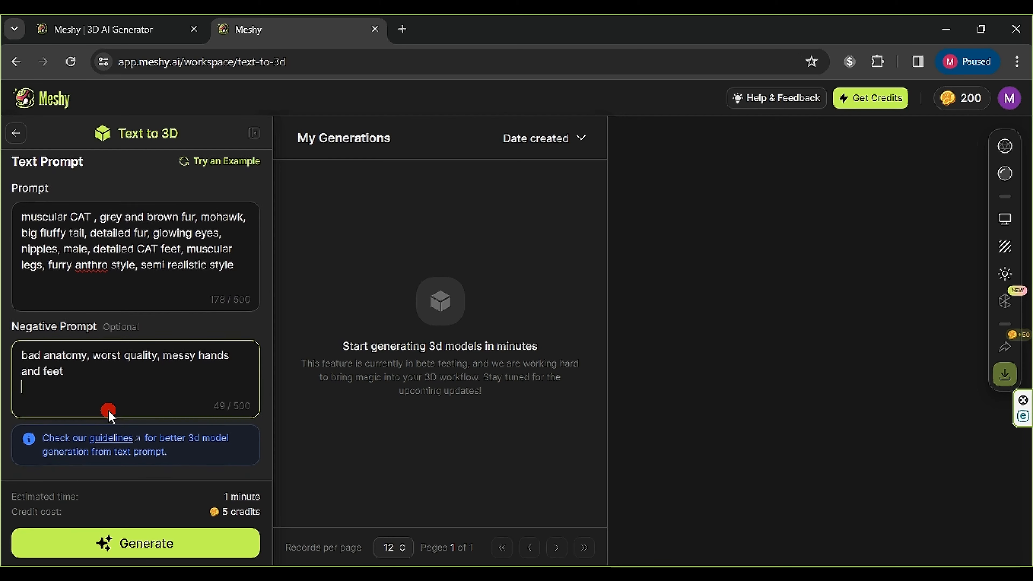
pyautogui.scroll(-3, 109, 414)
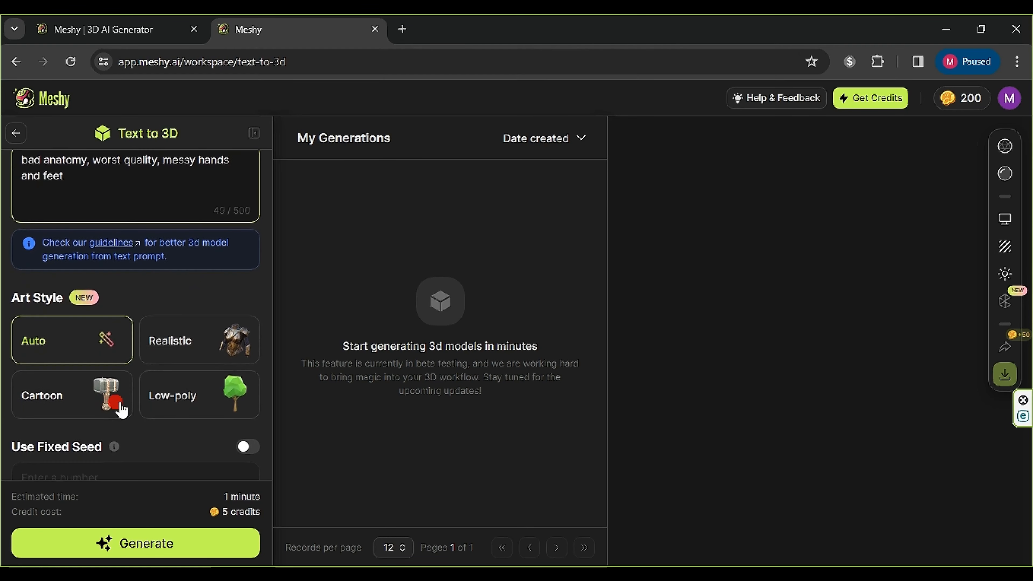
pyautogui.click(179, 342)
pyautogui.scroll(-1, 180, 345)
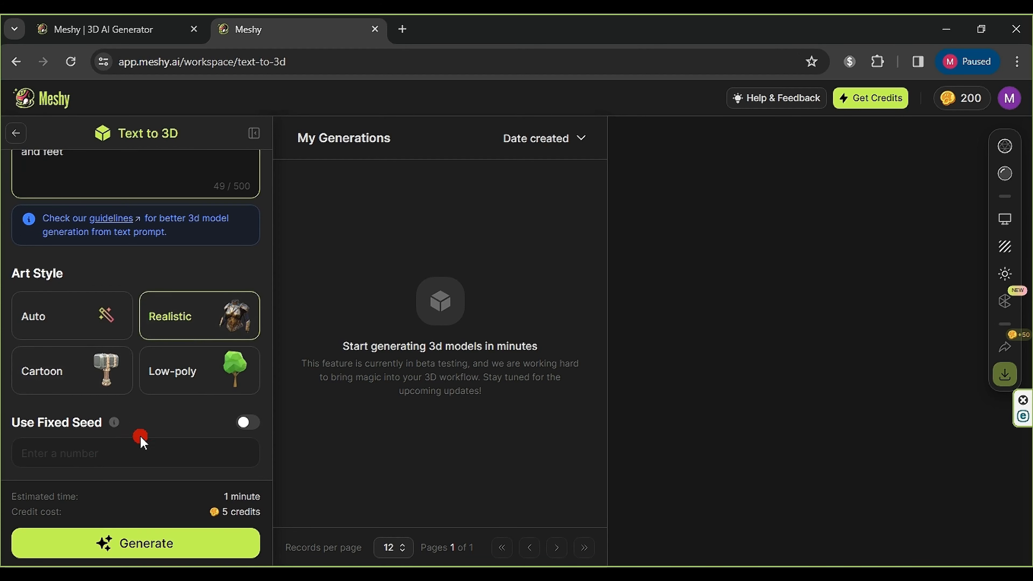
pyautogui.click(171, 548)
pyautogui.click(152, 544)
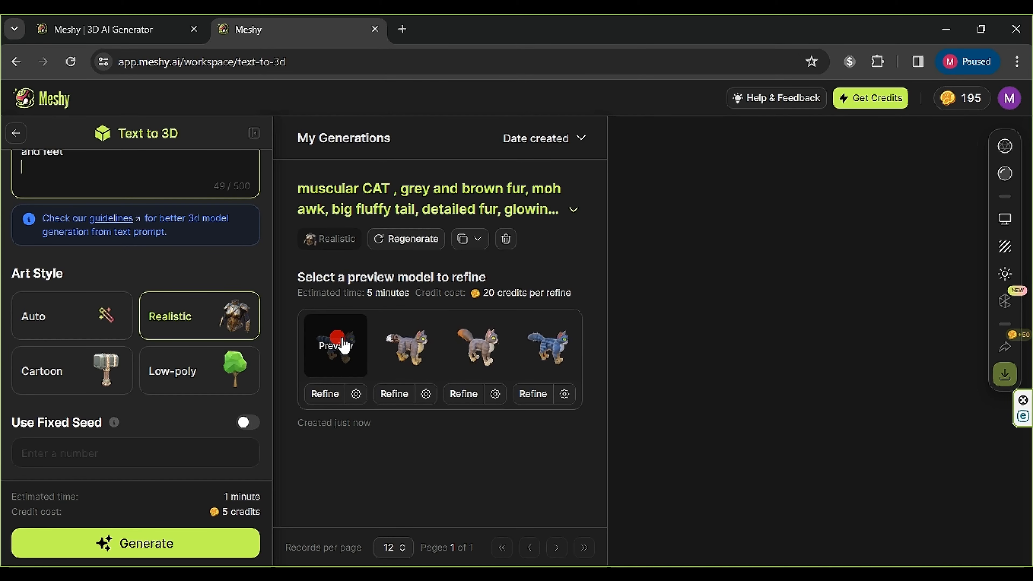
# - Preview the first three generated cat models in turn and inspect each from different angles
pyautogui.click(344, 345)
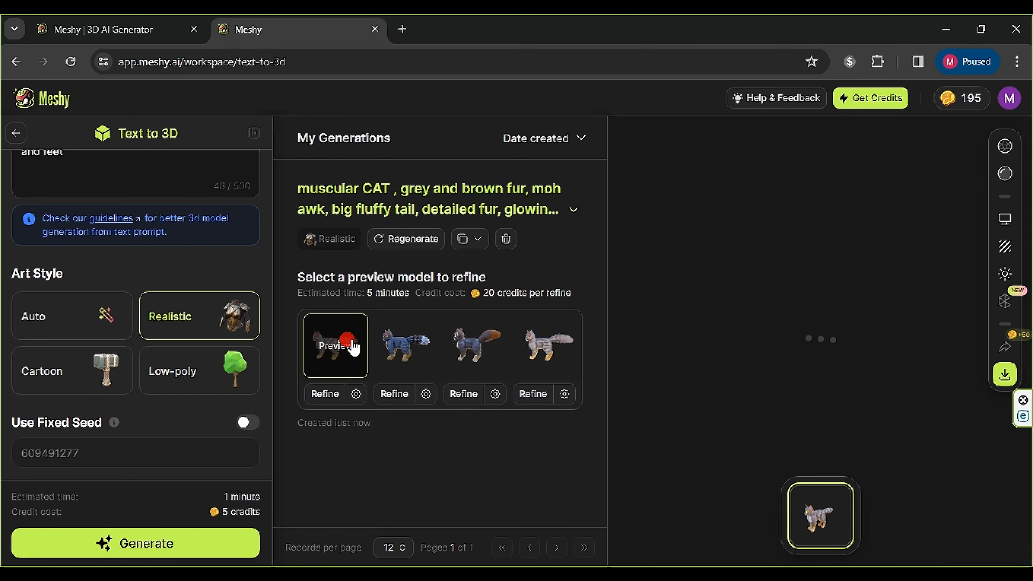
pyautogui.moveTo(902, 294); pyautogui.dragTo(804, 273)
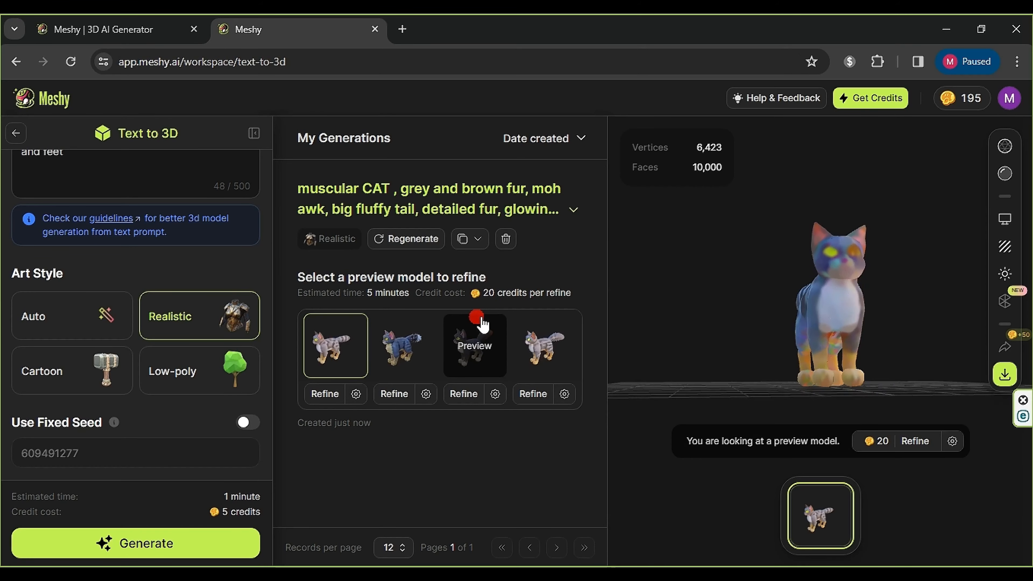
pyautogui.click(405, 345)
pyautogui.moveTo(878, 324)
pyautogui.mouseDown()
pyautogui.moveTo(838, 323)
pyautogui.moveTo(780, 351)
pyautogui.moveTo(748, 345)
pyautogui.moveTo(933, 301)
pyautogui.moveTo(887, 311)
pyautogui.mouseUp()
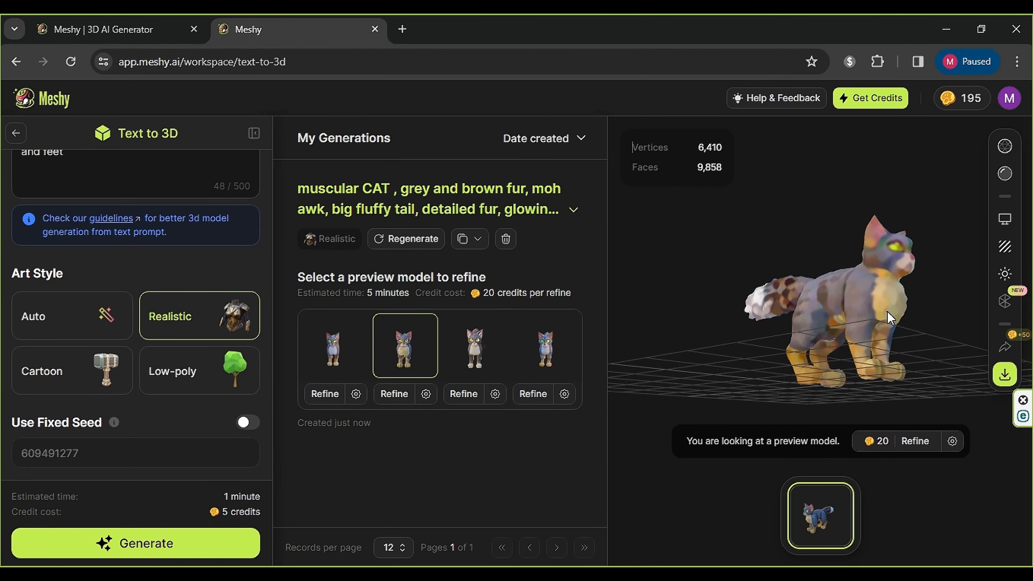
pyautogui.click(484, 350)
pyautogui.moveTo(787, 308); pyautogui.dragTo(749, 336)
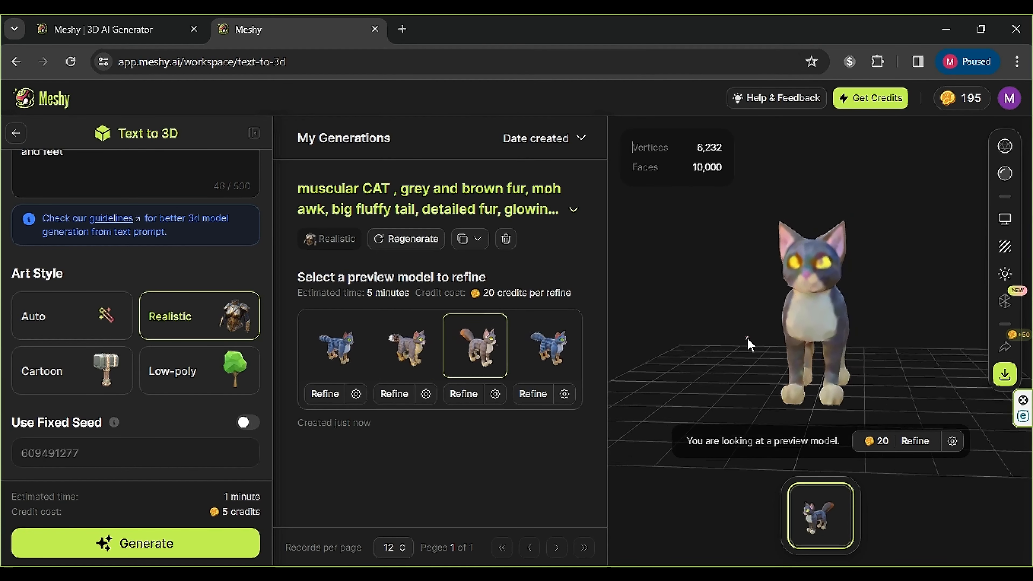
# - Open the fourth cat preview model, inspect it and refine it for 20 credits
pyautogui.click(558, 358)
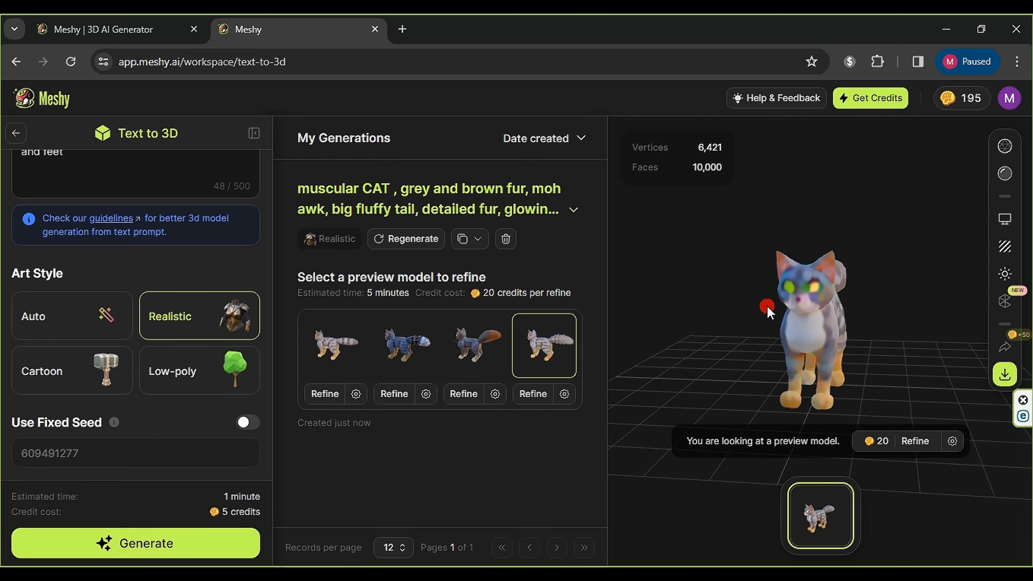
pyautogui.moveTo(810, 328)
pyautogui.mouseDown()
pyautogui.moveTo(846, 350)
pyautogui.moveTo(825, 322)
pyautogui.mouseUp()
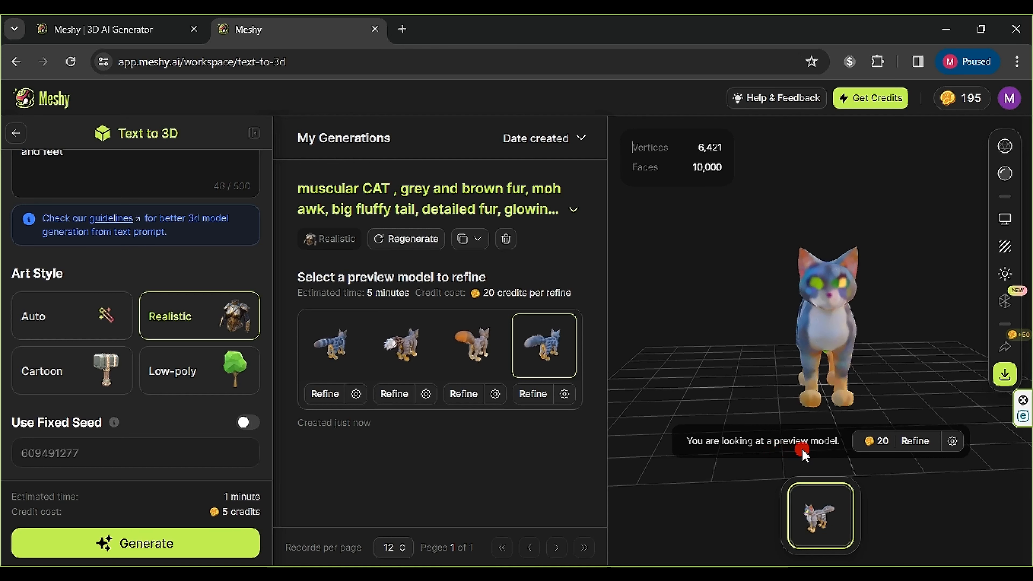
pyautogui.click(896, 442)
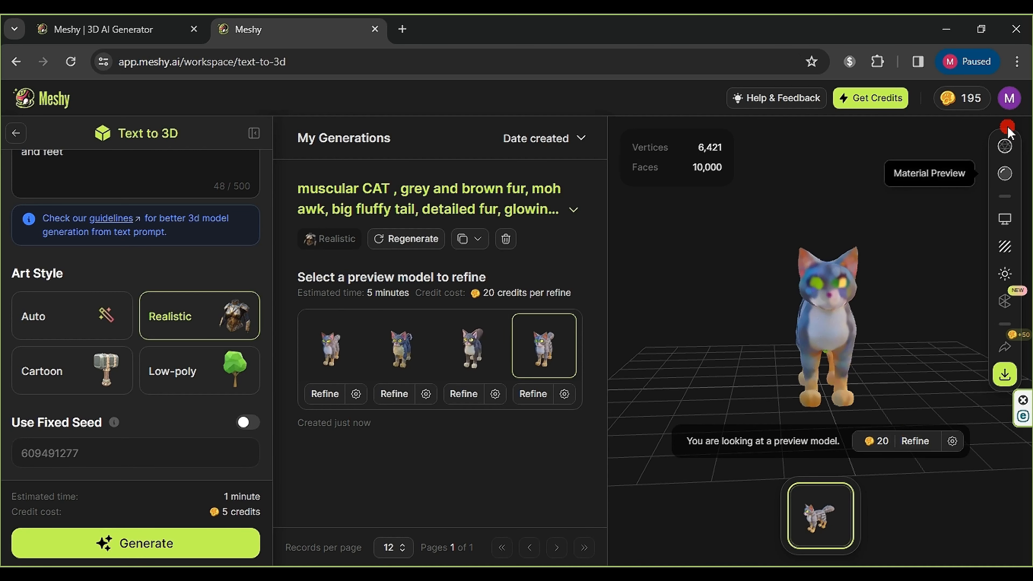
pyautogui.click(913, 443)
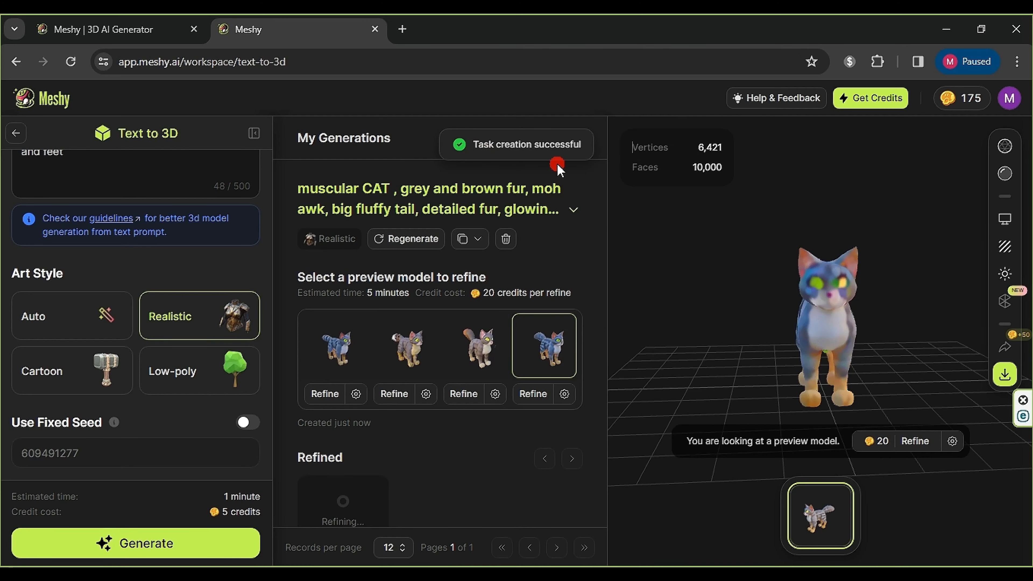
# - Open the refined cat model and examine its texture map and its 3D view from several angles
pyautogui.scroll(-2, 368, 423)
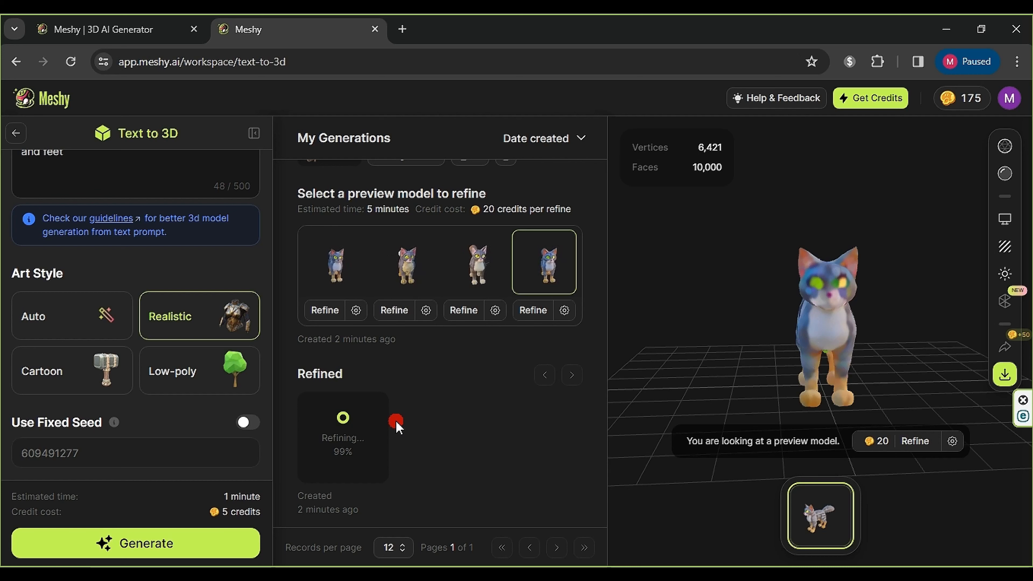
pyautogui.click(341, 414)
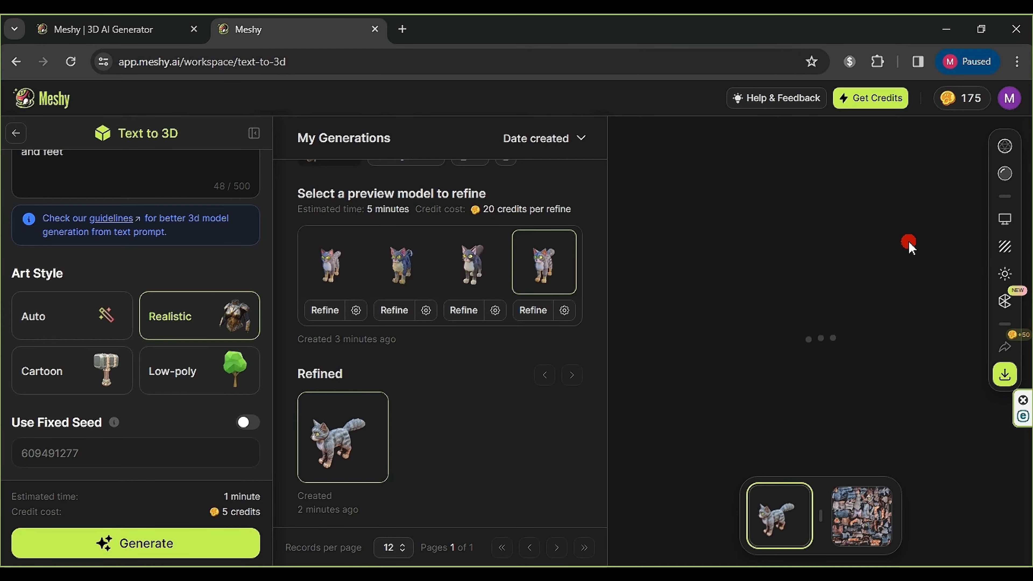
pyautogui.moveTo(809, 326)
pyautogui.mouseDown()
pyautogui.moveTo(714, 333)
pyautogui.moveTo(836, 339)
pyautogui.moveTo(803, 305)
pyautogui.moveTo(791, 319)
pyautogui.mouseUp()
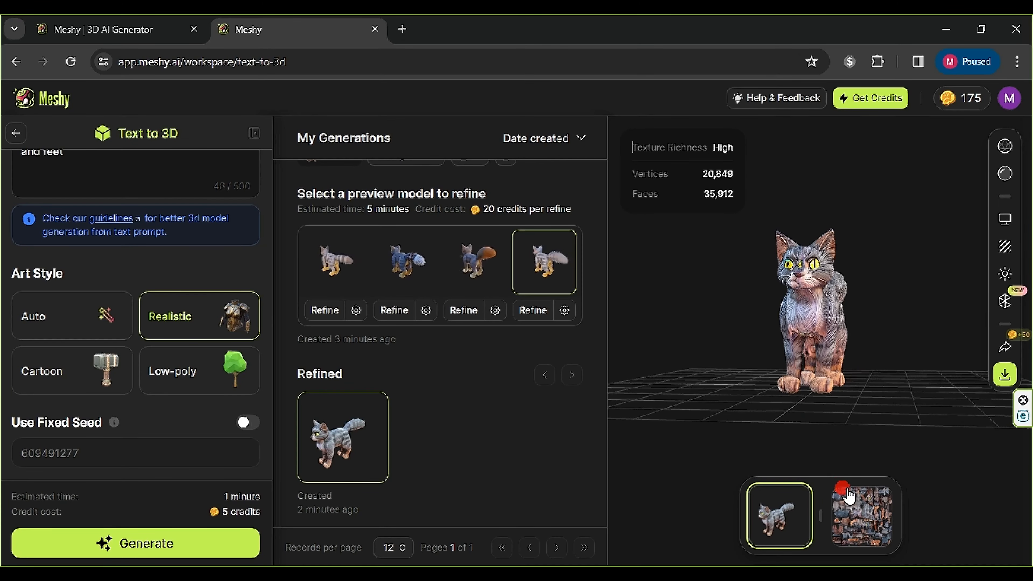
pyautogui.click(862, 529)
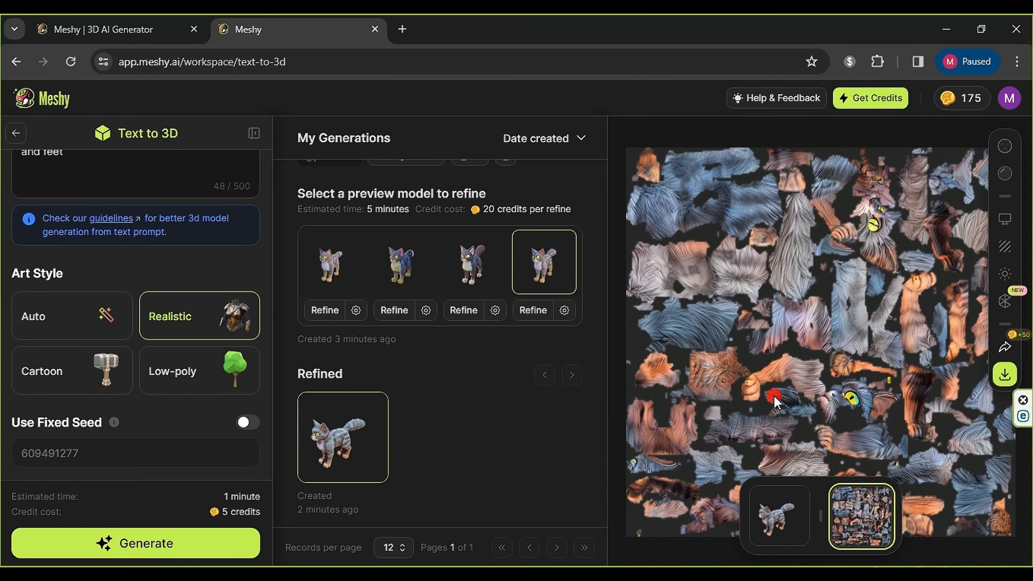
pyautogui.click(803, 502)
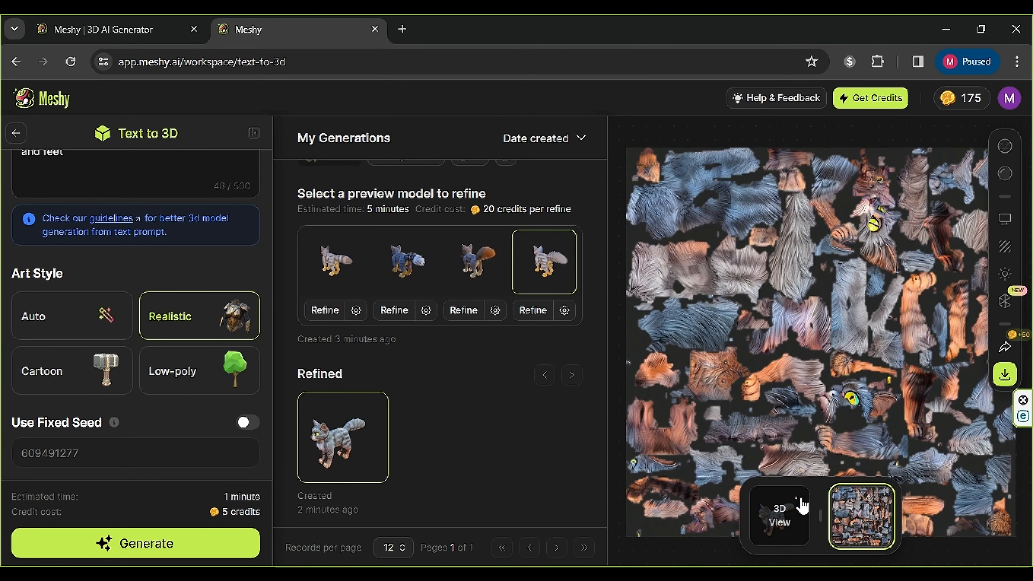
pyautogui.moveTo(850, 282); pyautogui.dragTo(708, 277)
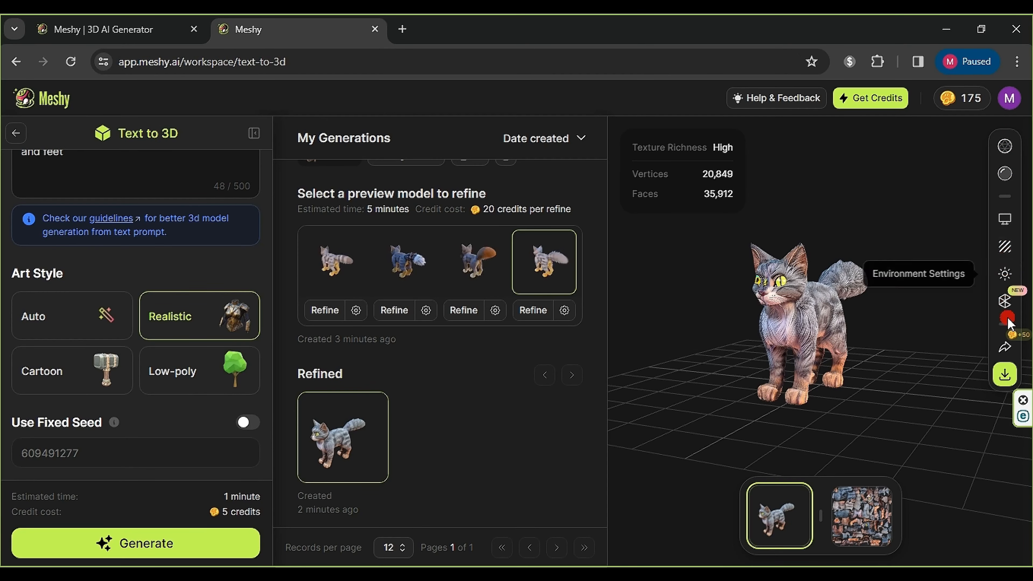
# - Download the refined cat mesh in blend format, accepting the cost of 20 credits
pyautogui.click(1006, 374)
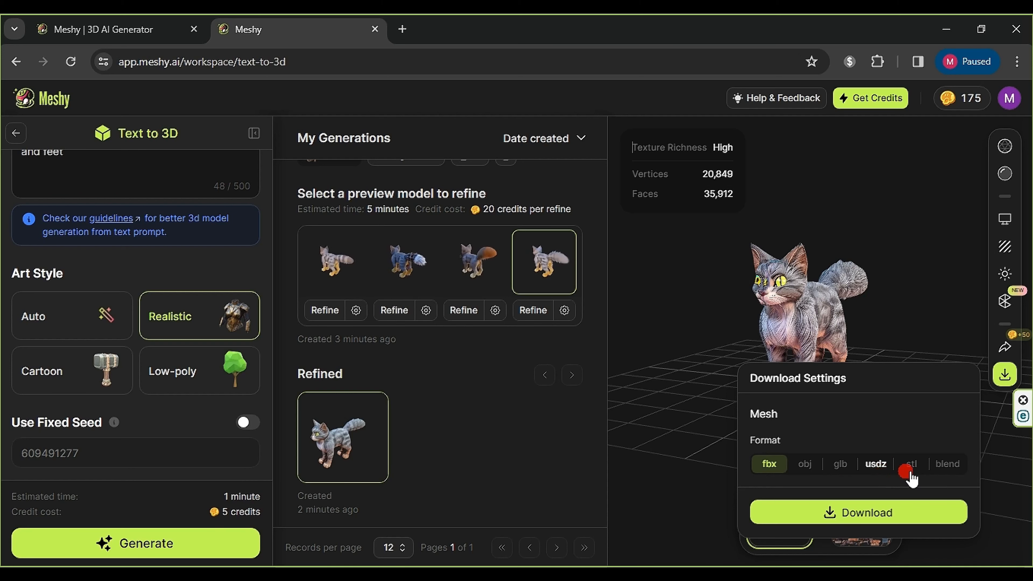
pyautogui.click(952, 468)
pyautogui.click(857, 509)
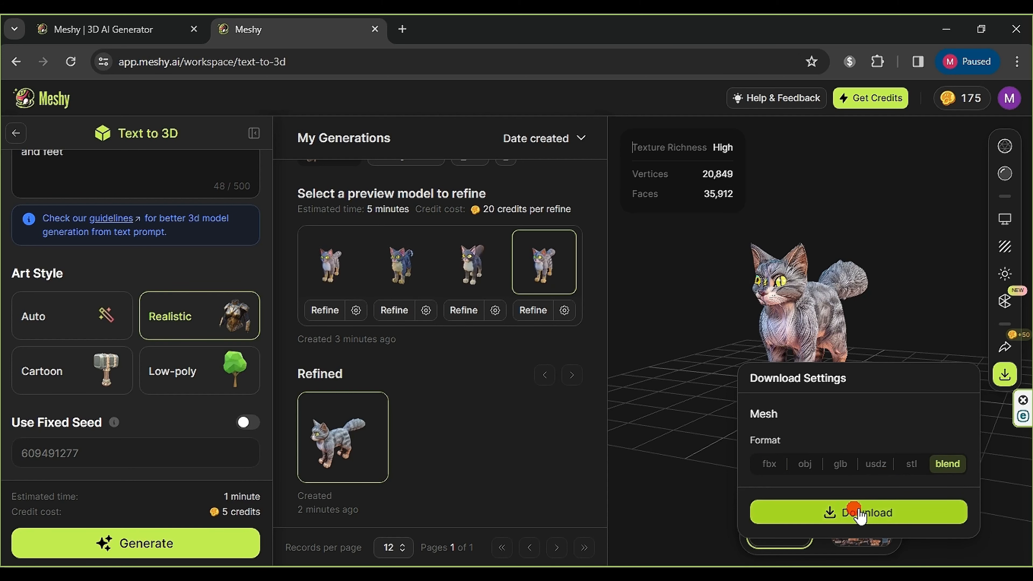
pyautogui.click(860, 513)
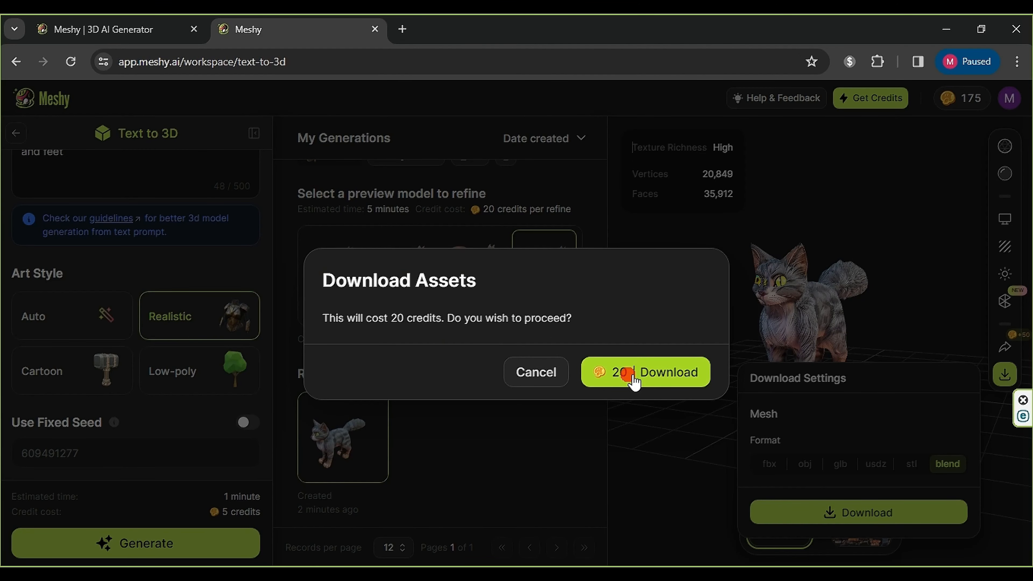
pyautogui.click(663, 375)
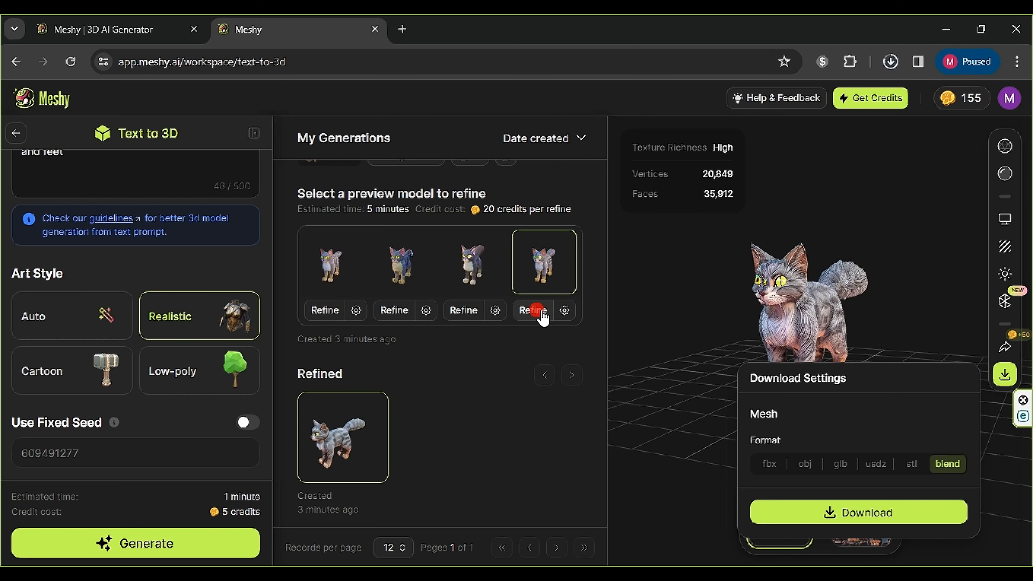
# - Switch to the Image to 3D tool and name the new generation "SUPER MARIO"
pyautogui.click(61, 107)
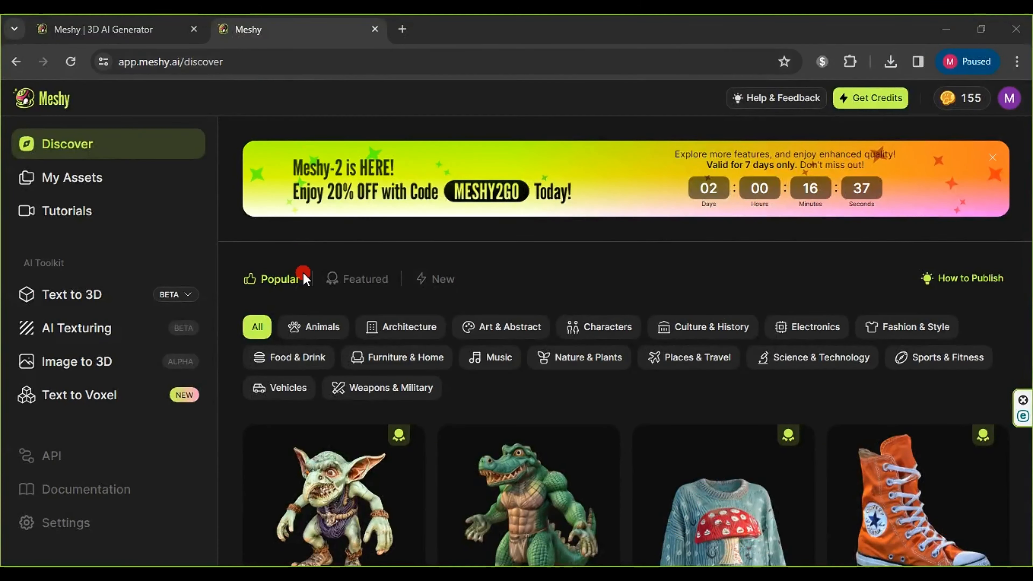
pyautogui.click(97, 367)
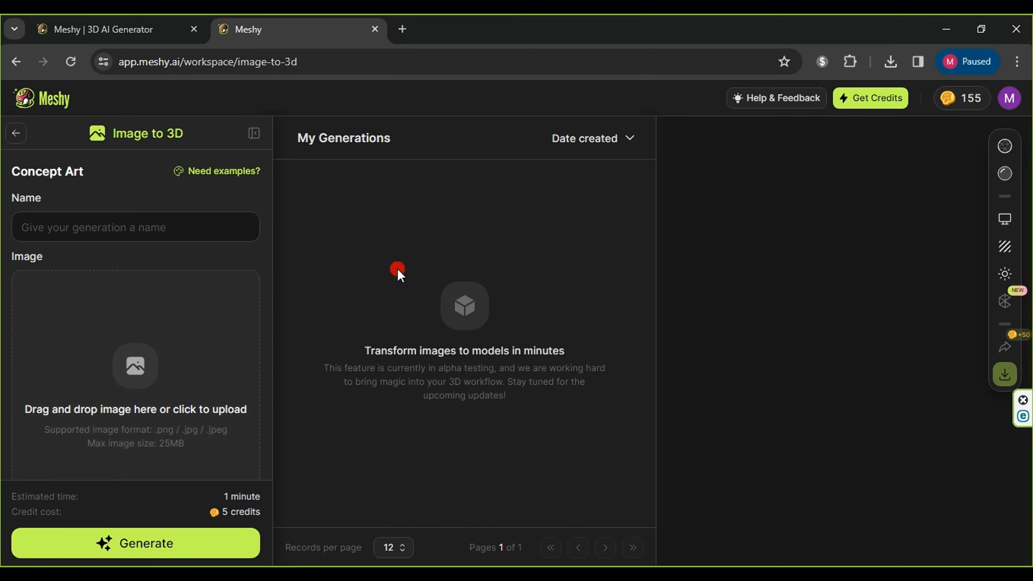
pyautogui.click(190, 231)
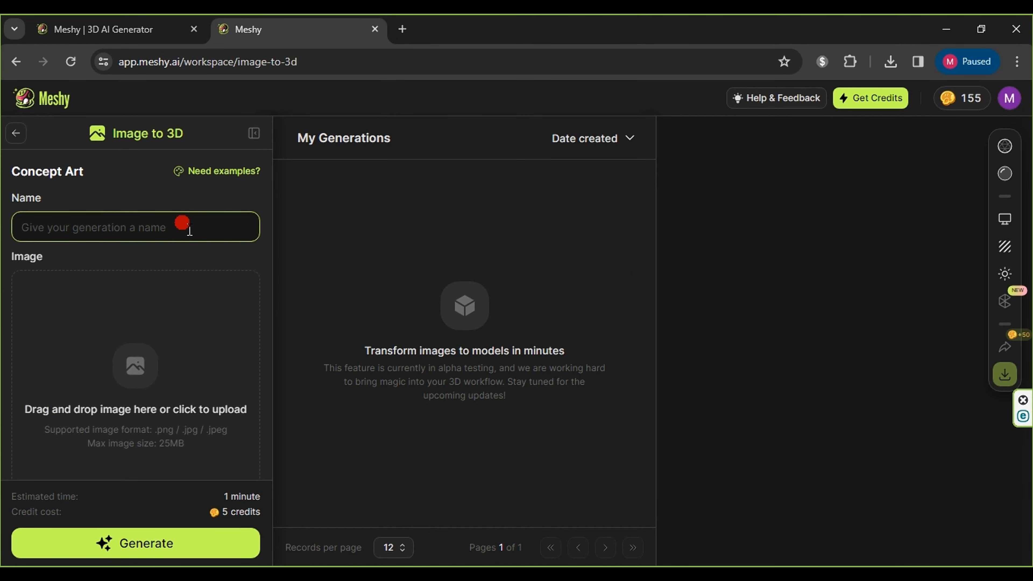
pyautogui.write('SUPER MARIO')
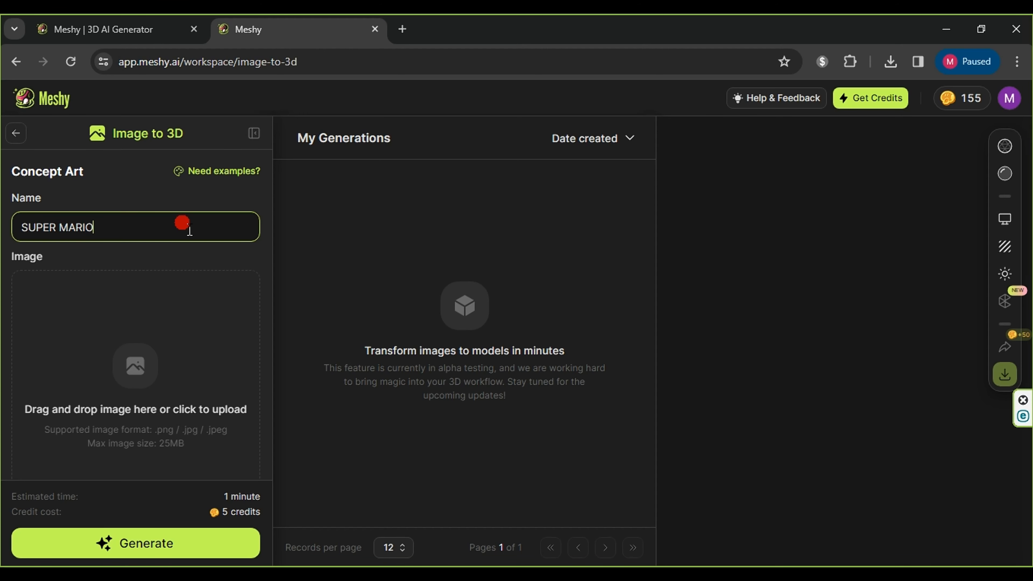
# - Upload Untitled-1.png from the Desktop folder as the source image for the generation
pyautogui.click(180, 351)
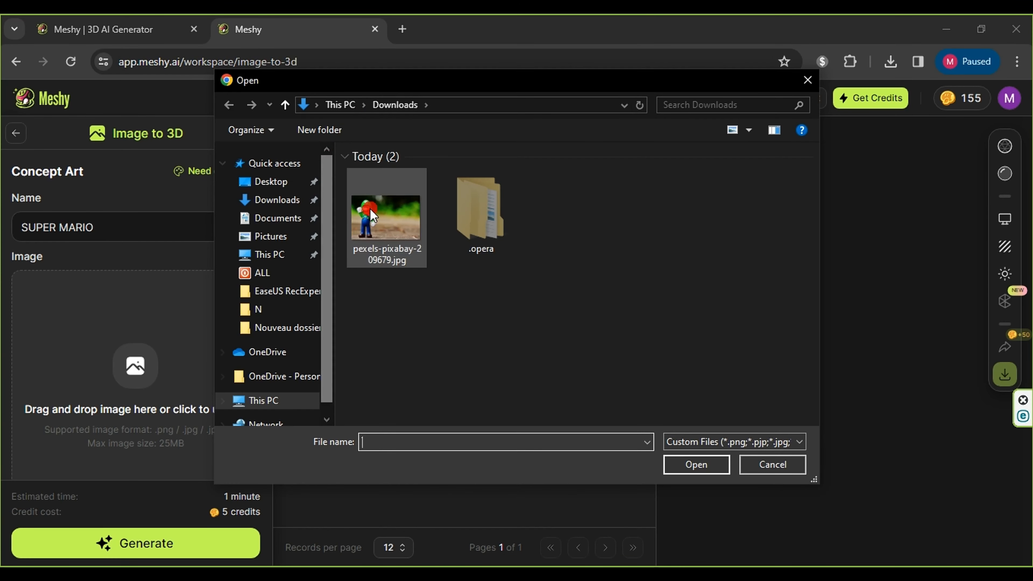
pyautogui.click(272, 183)
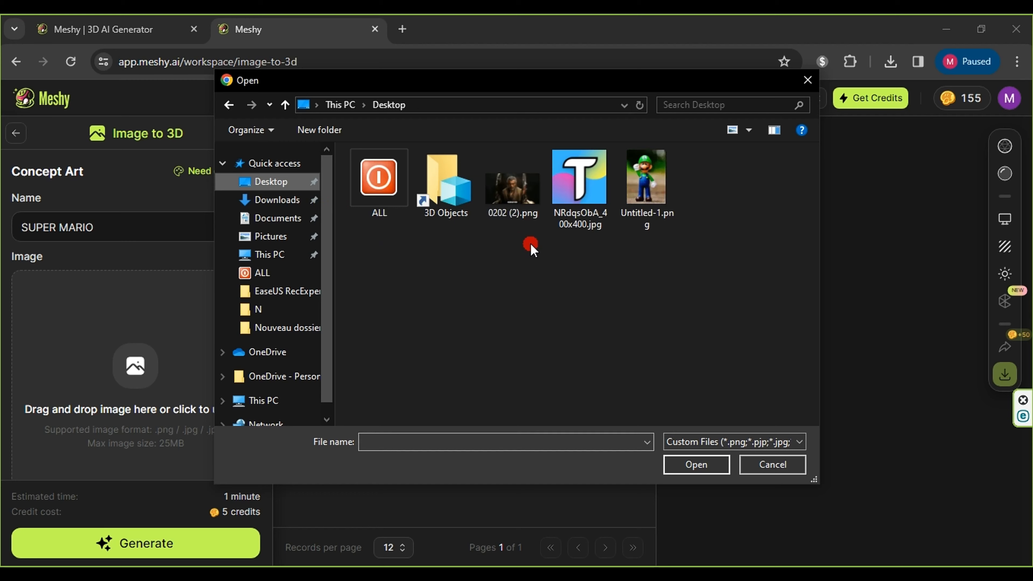
pyautogui.doubleClick(633, 175)
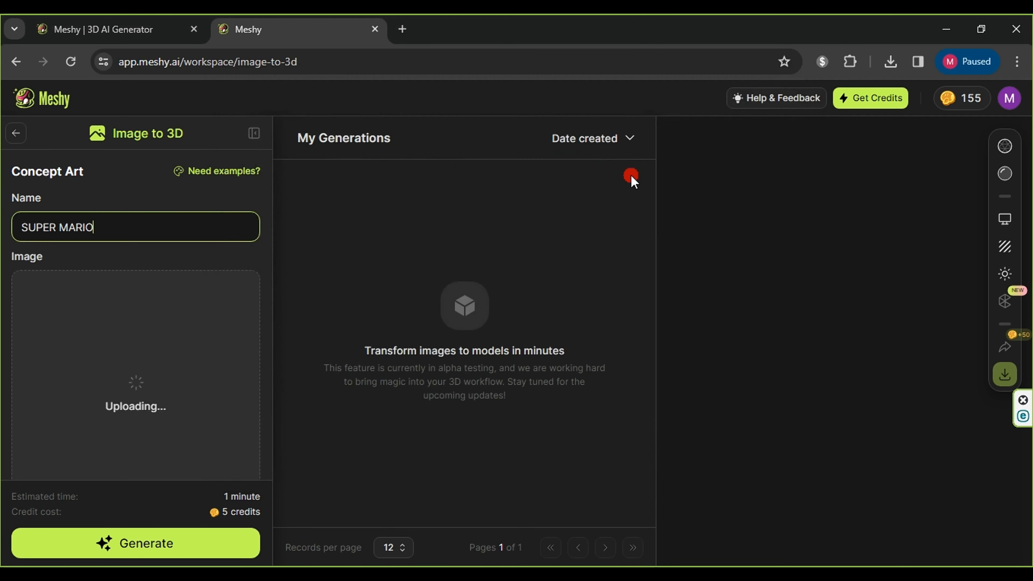